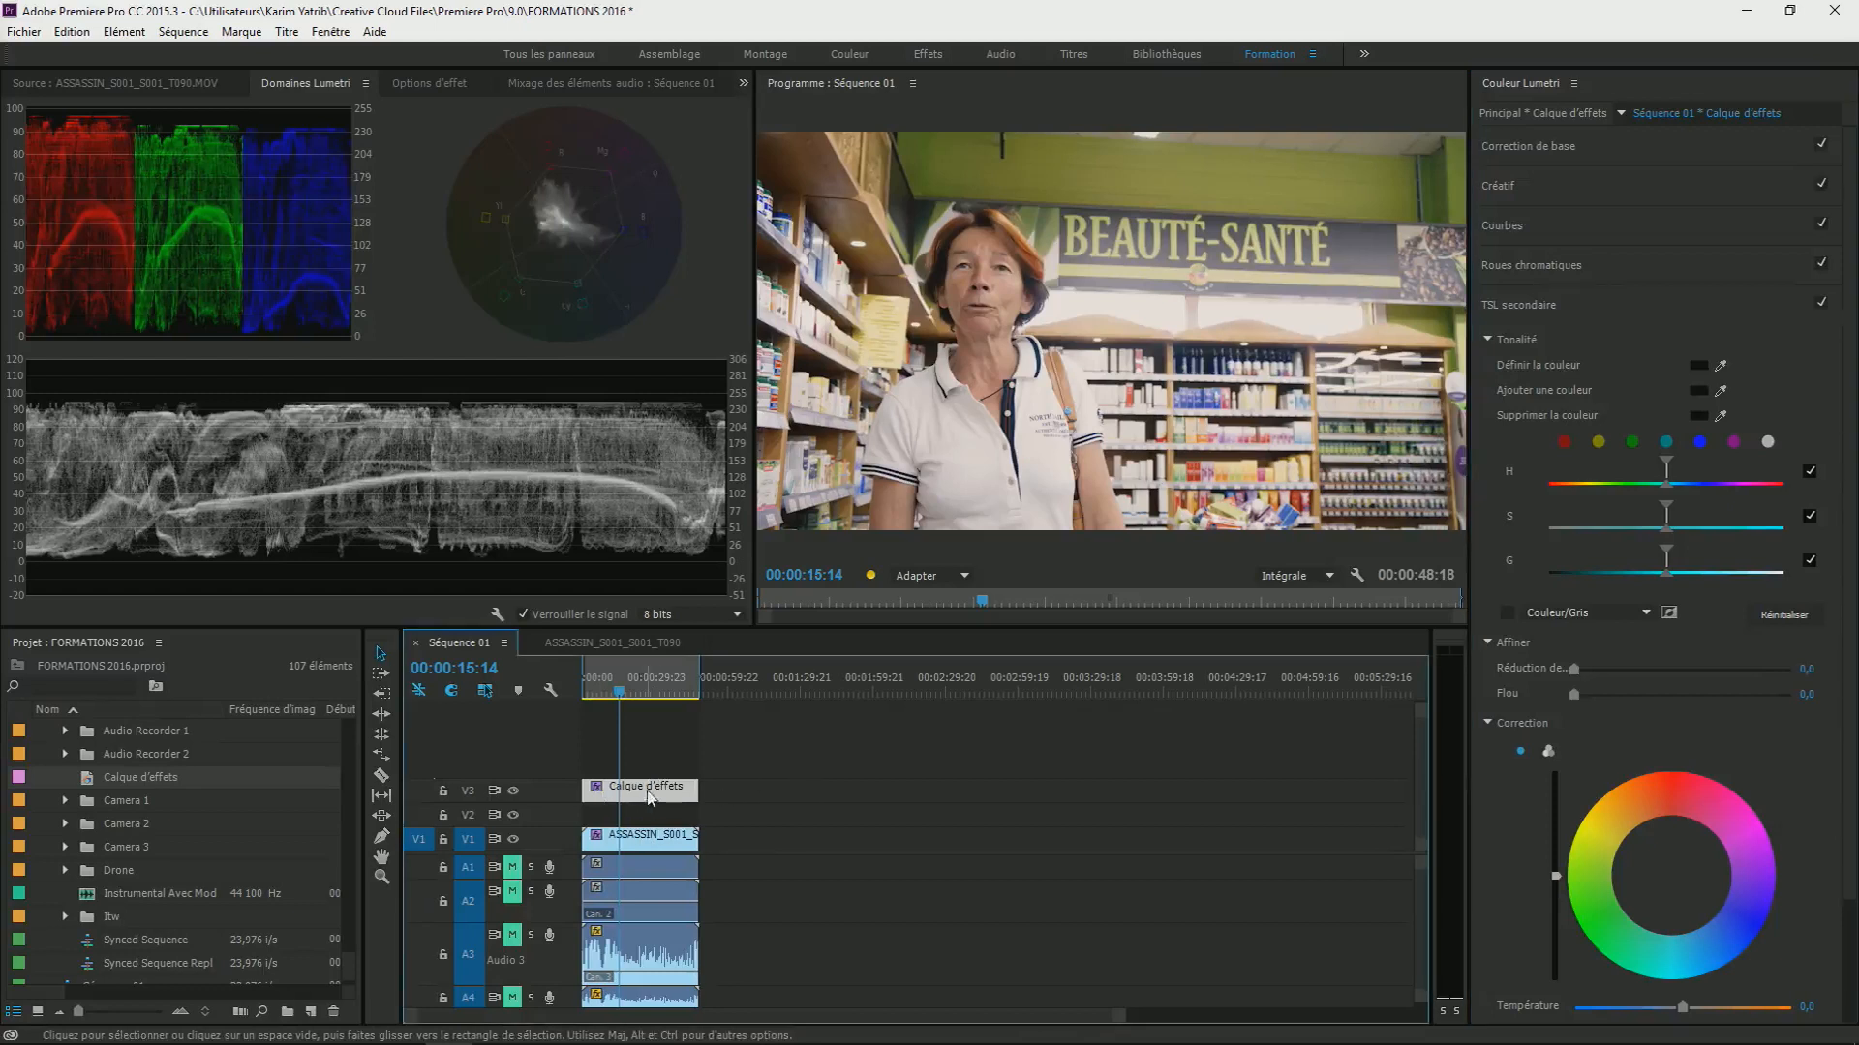
- Sample the green wall above the store sign as the secondary HSL key colour and show the resulting mask
left_click(1721, 365)
left_click(1721, 366)
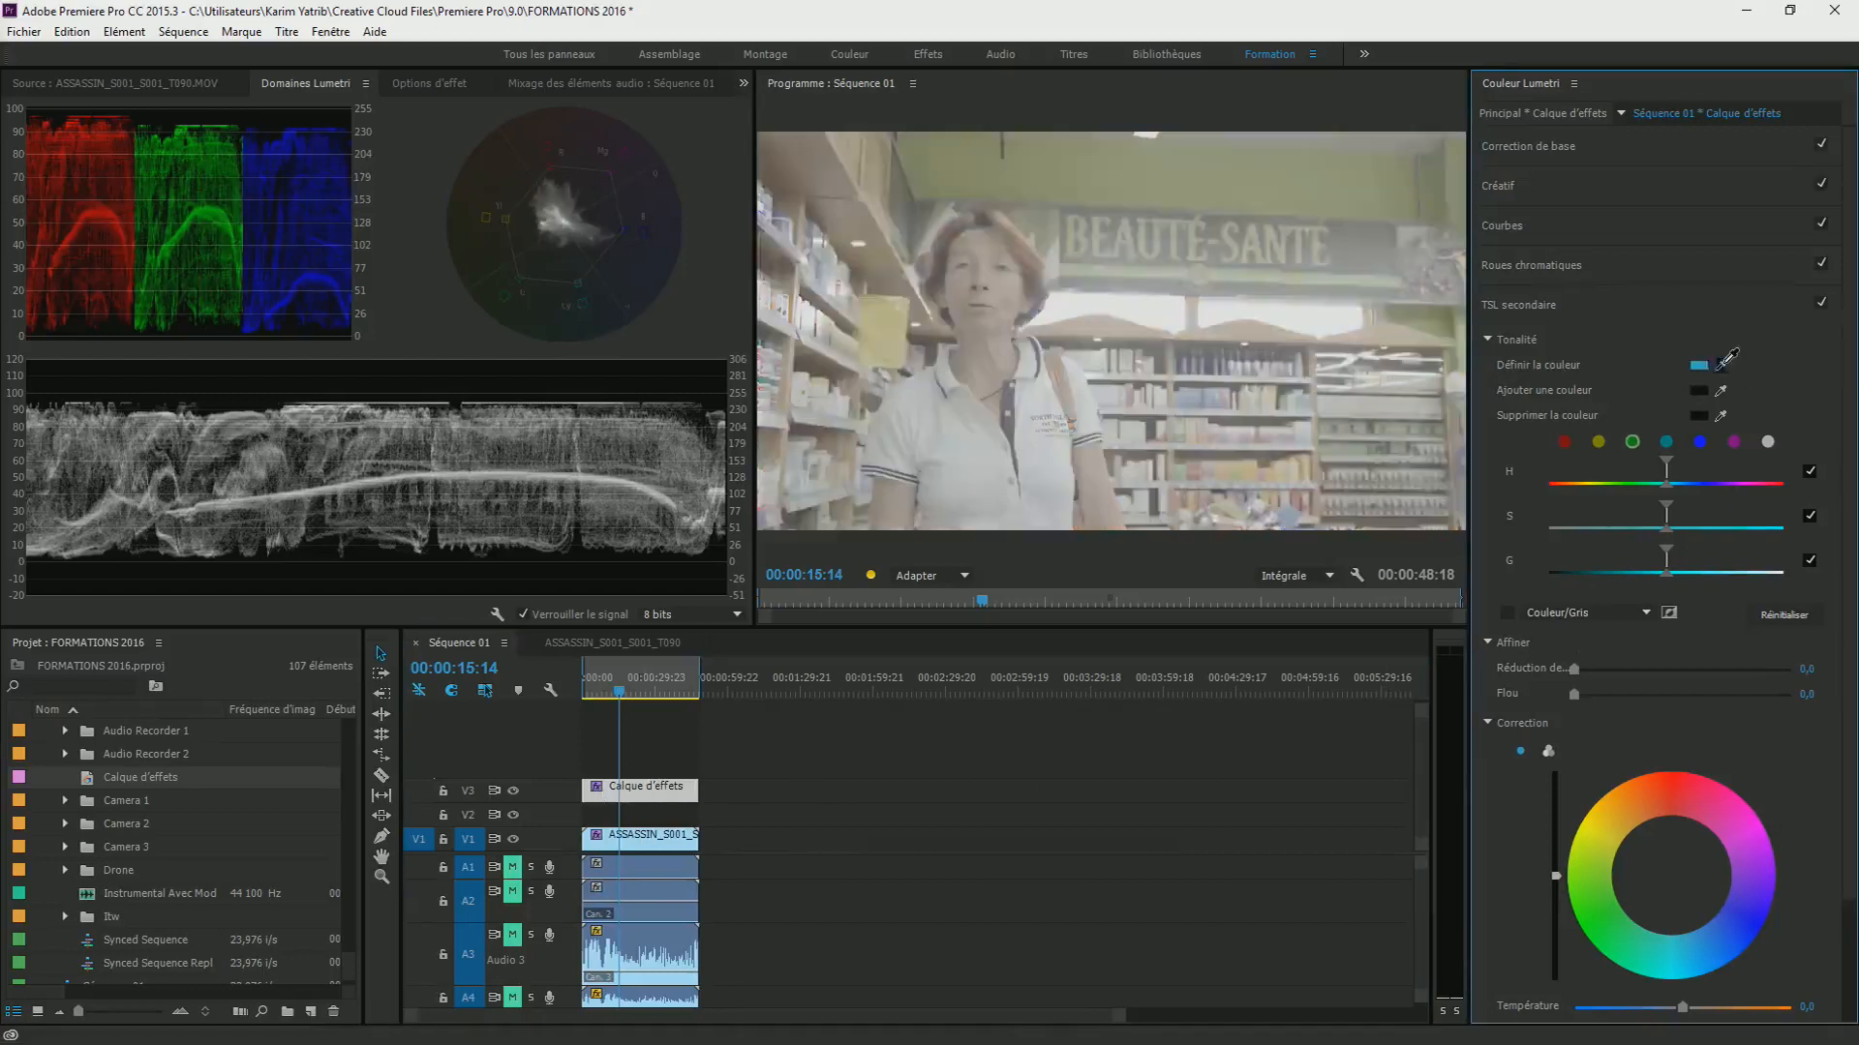
left_click(1260, 180)
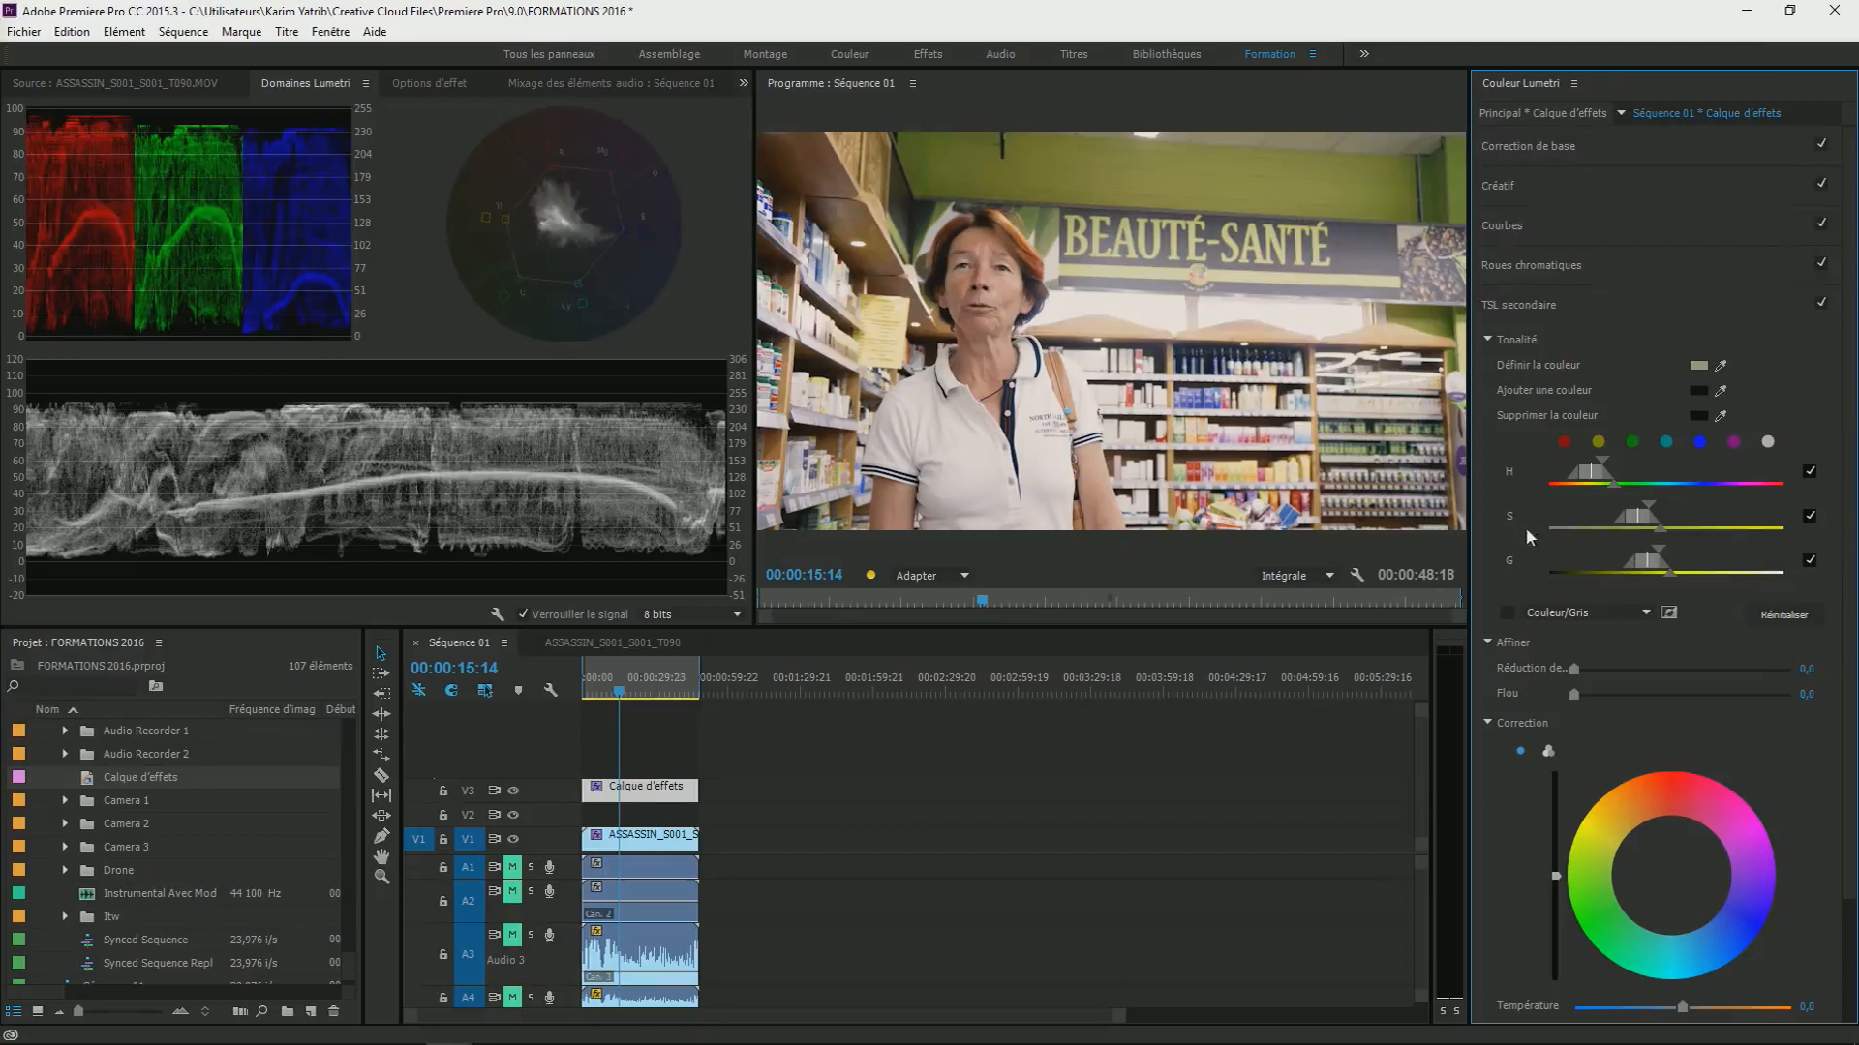
left_click(1507, 613)
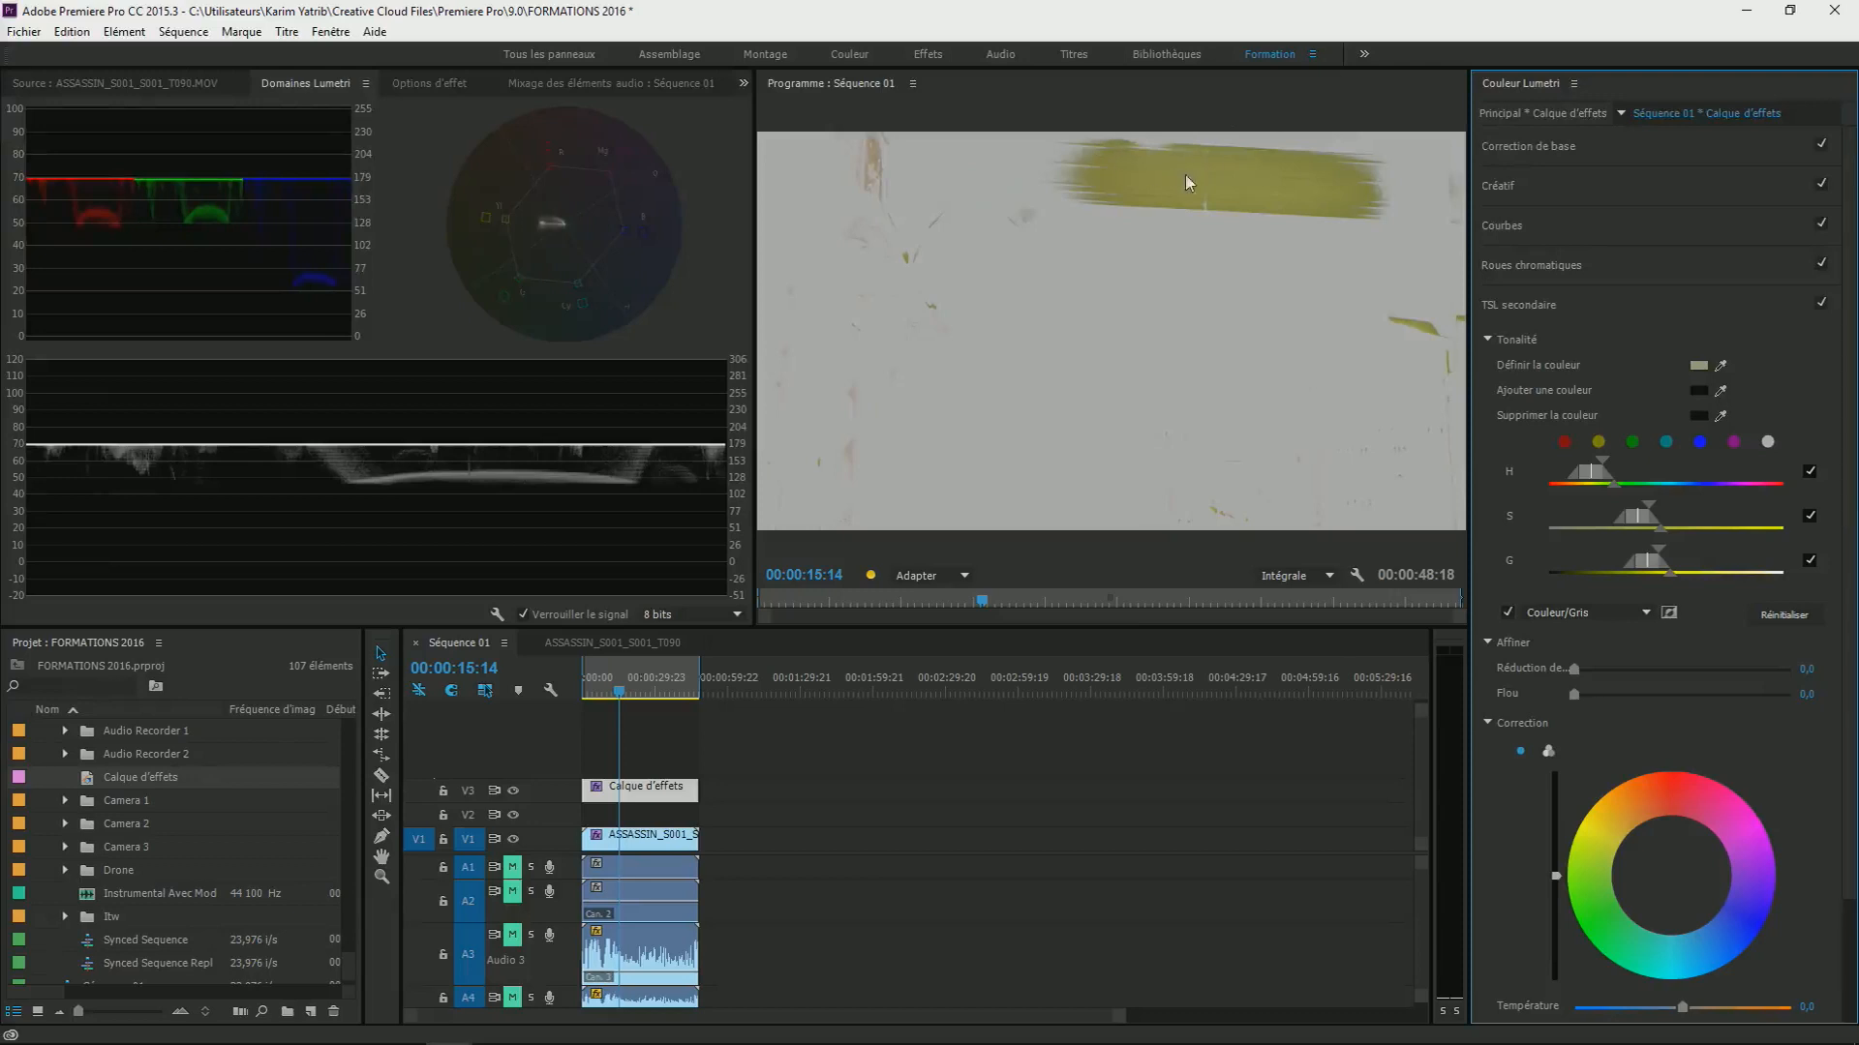
- Try the green preset for the secondary key, and settle on the yellow preset range
left_click(1599, 442)
left_click(1632, 442)
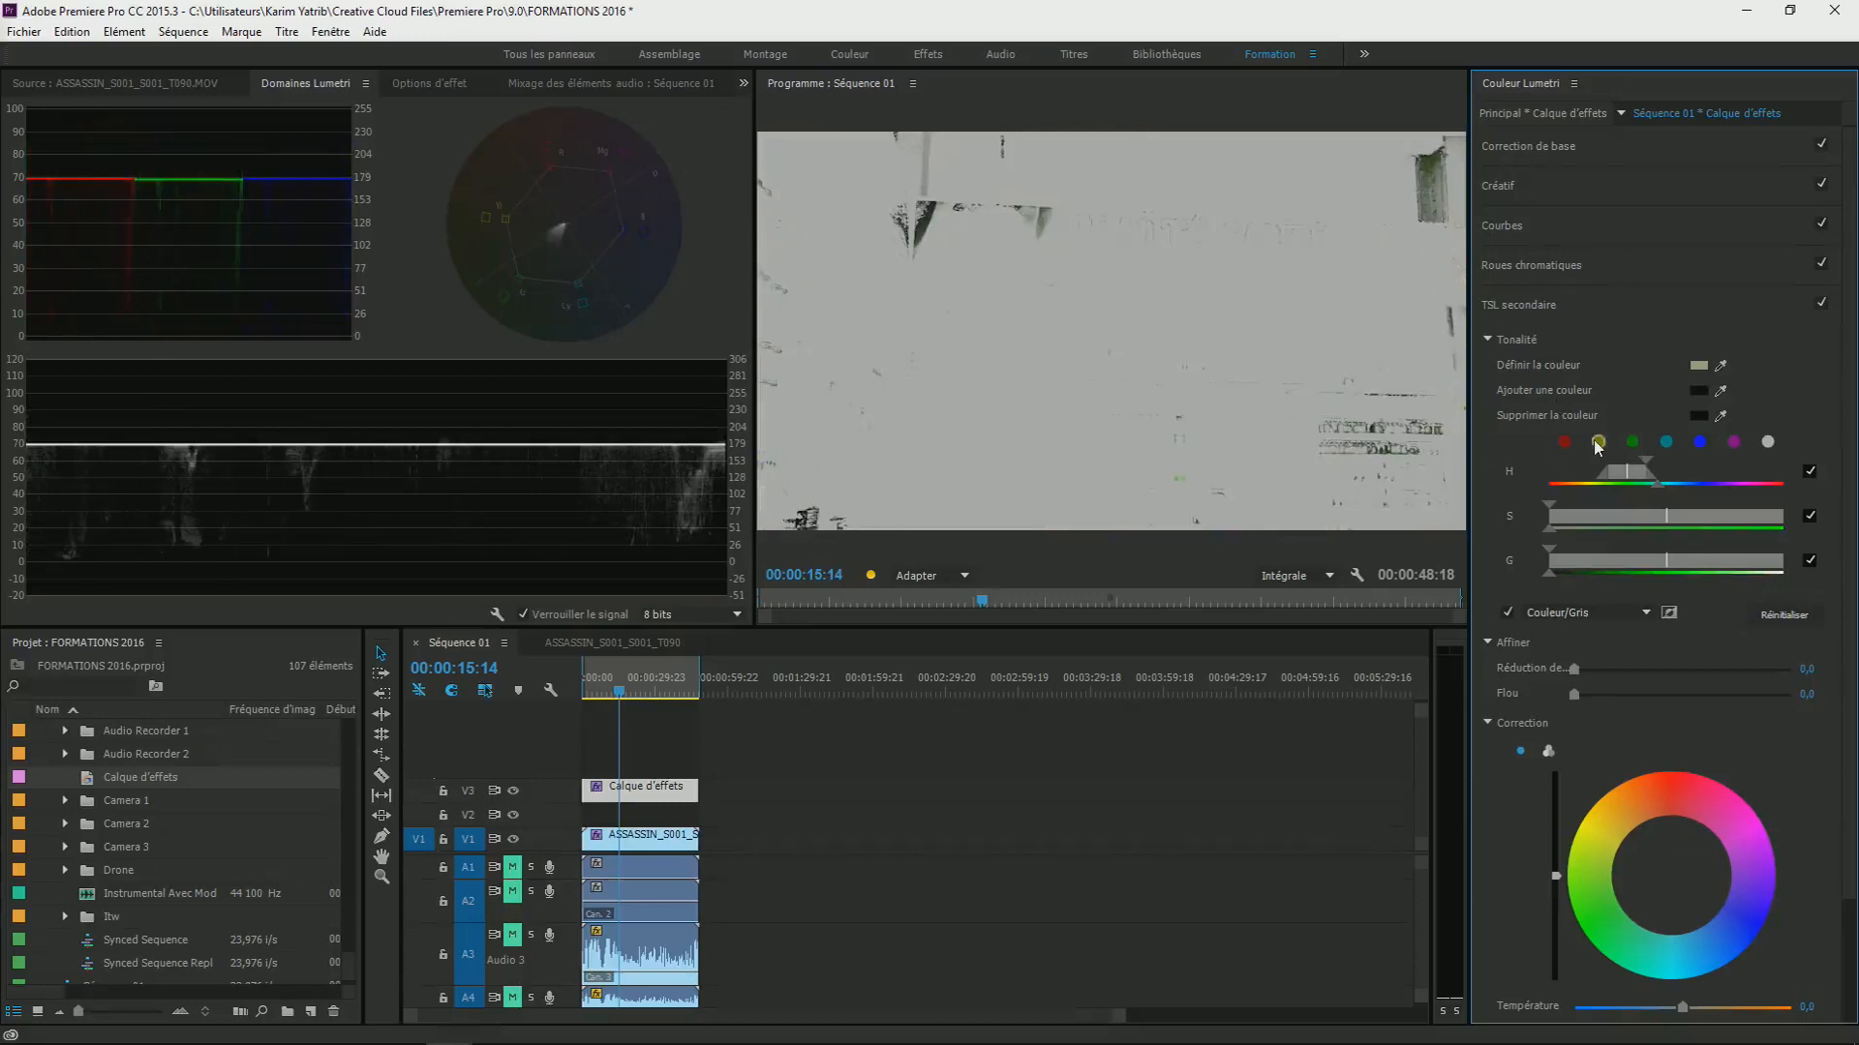
left_click(1597, 443)
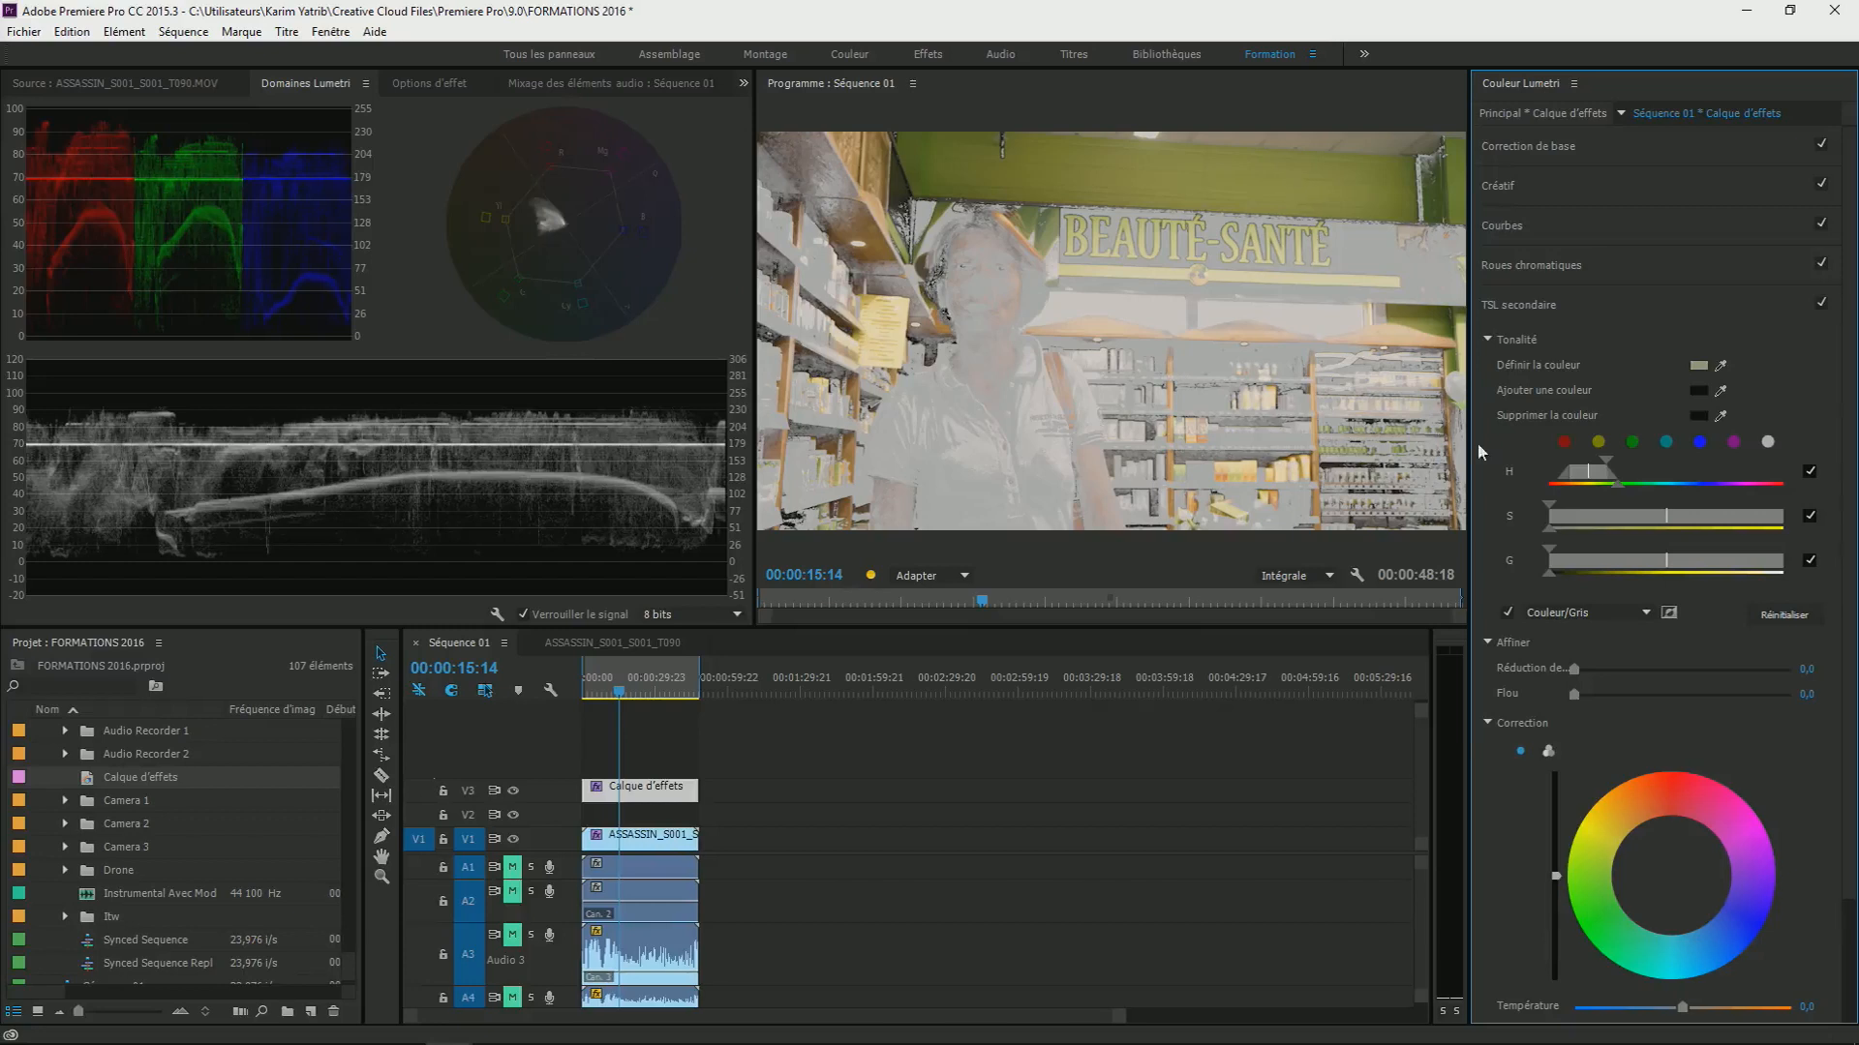
- Compare the mask preview in Couleur/Noir and Blanc/Noir modes, and return it to Couleur/Gris
left_click(1557, 612)
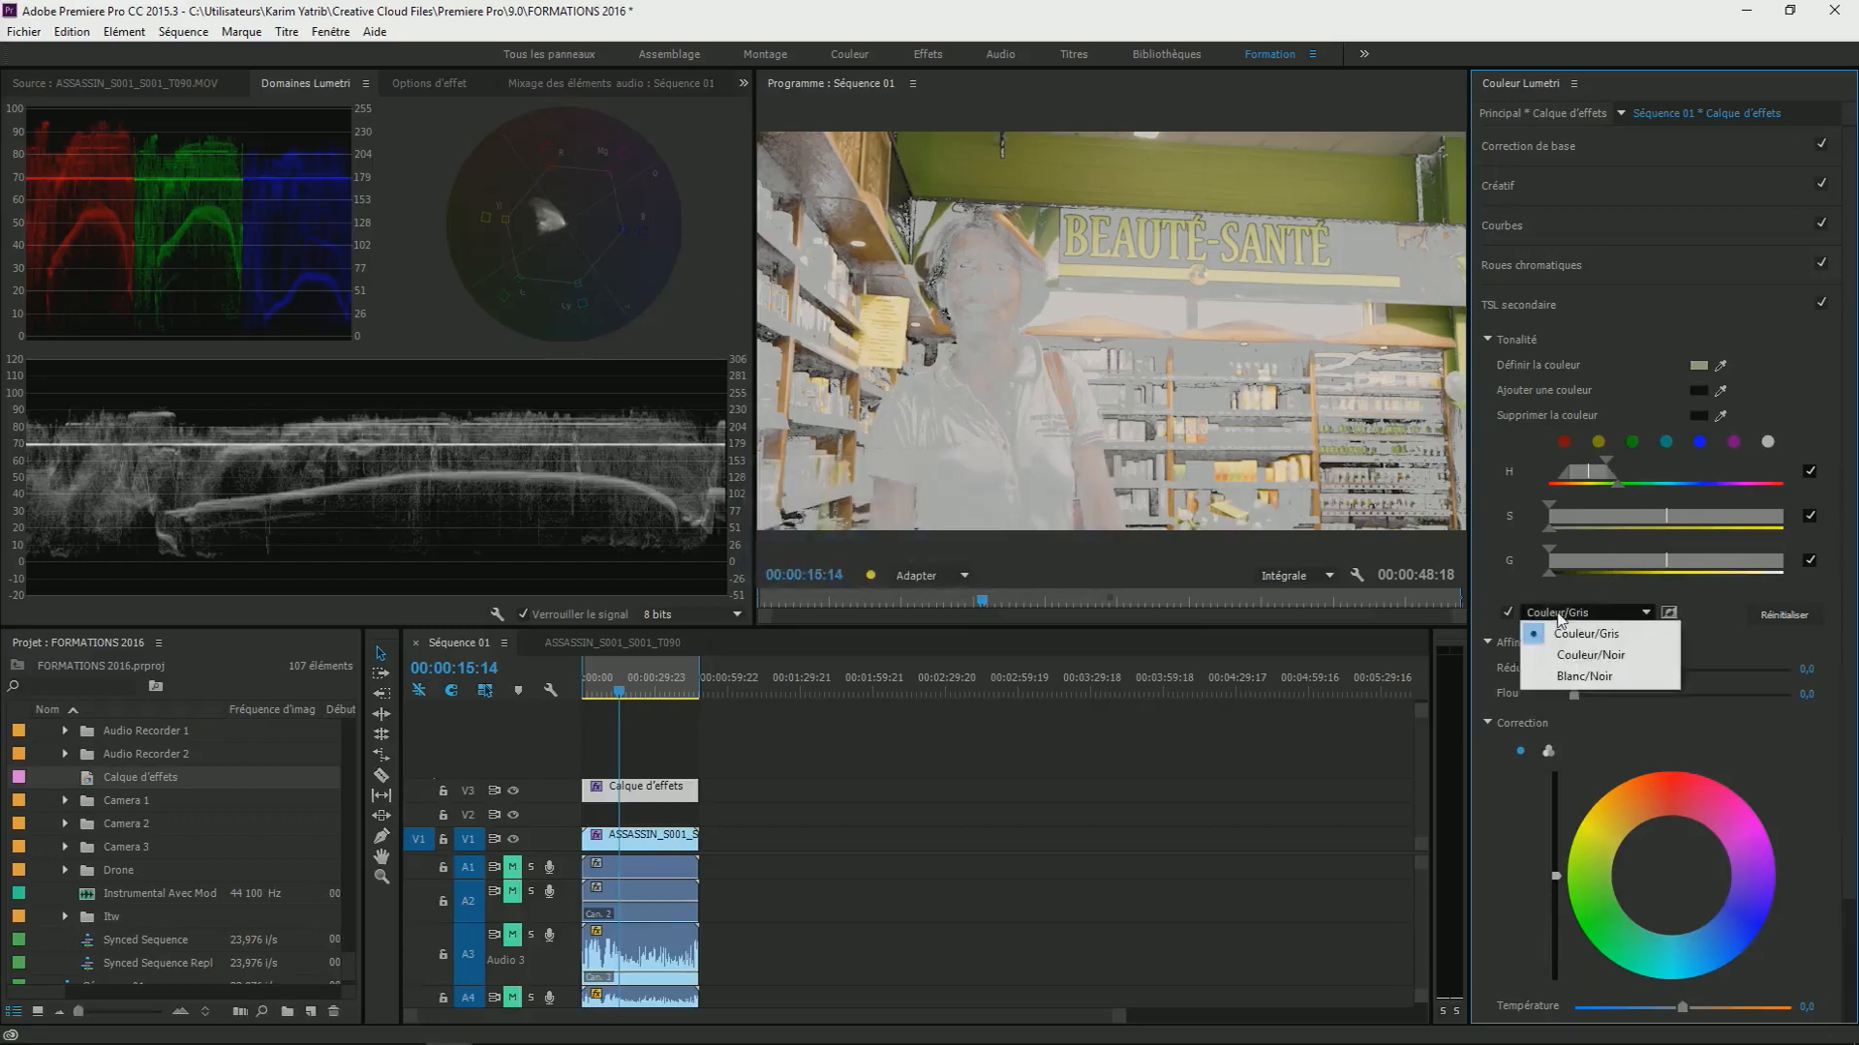
left_click(1590, 654)
left_click(1578, 613)
left_click(1590, 670)
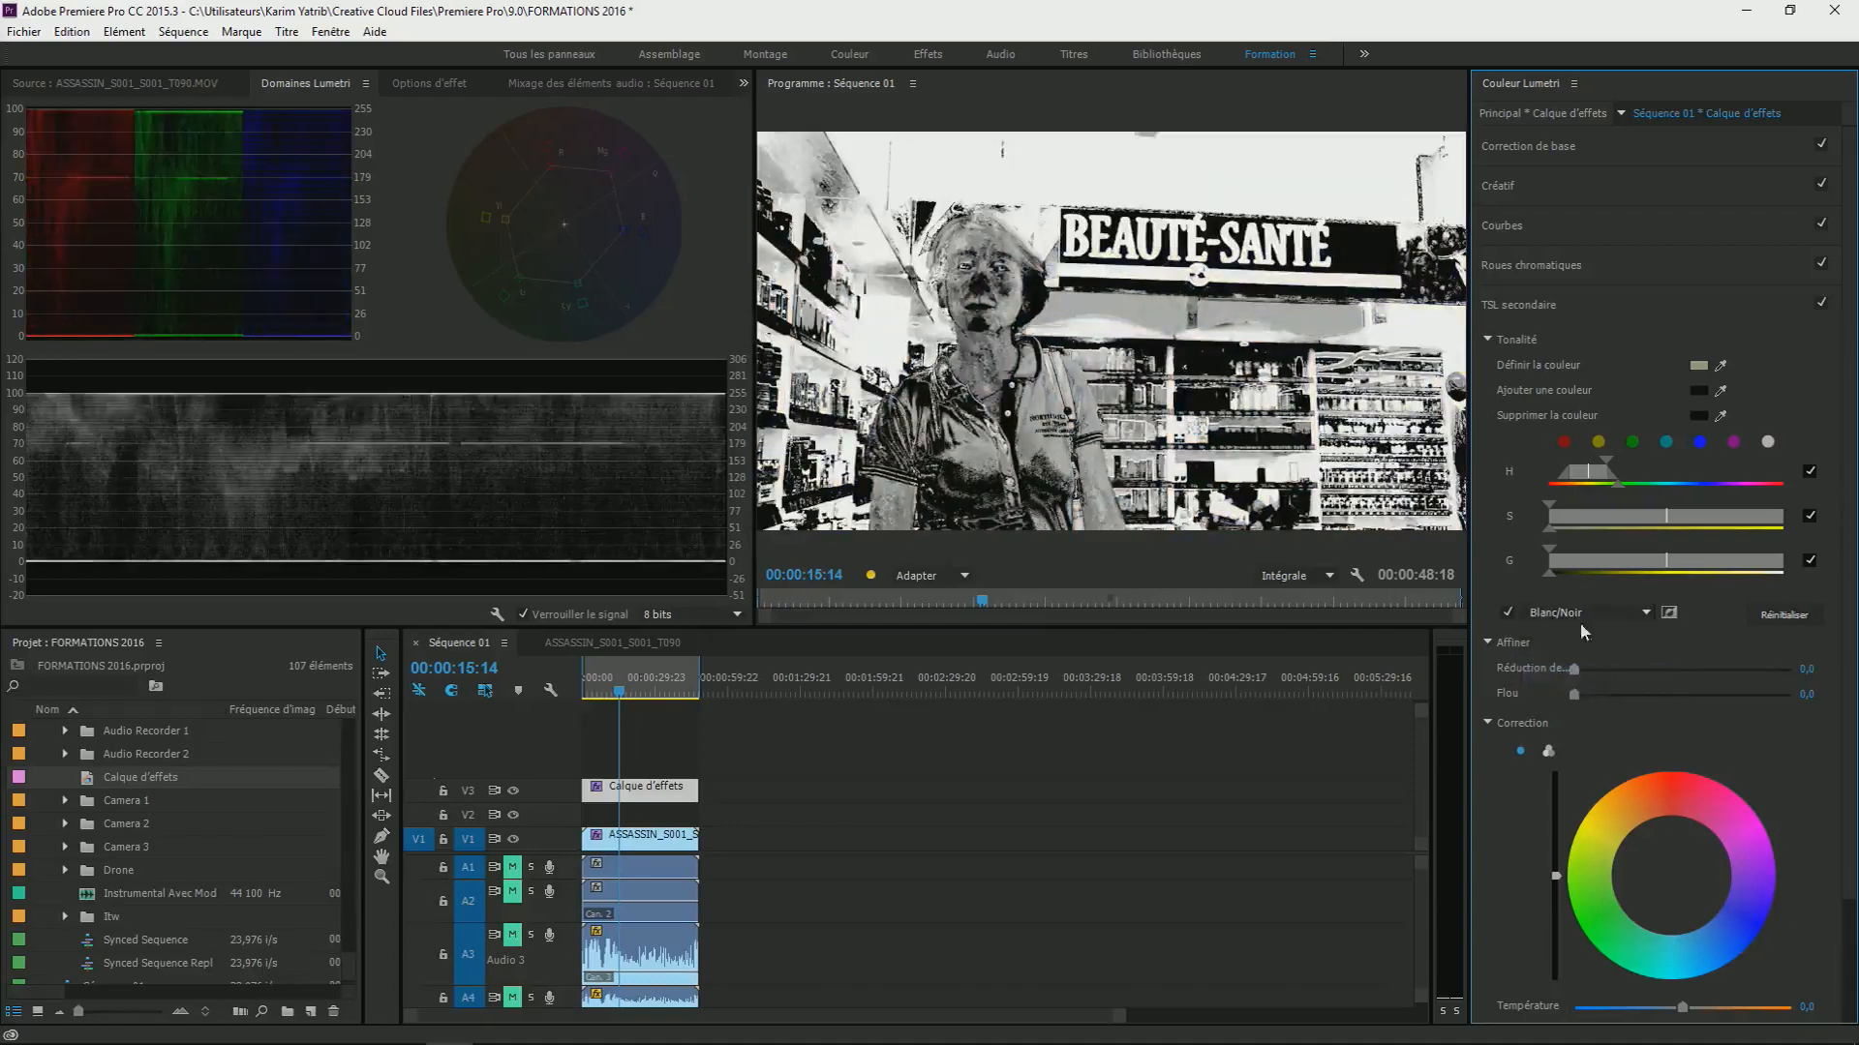
left_click(1601, 610)
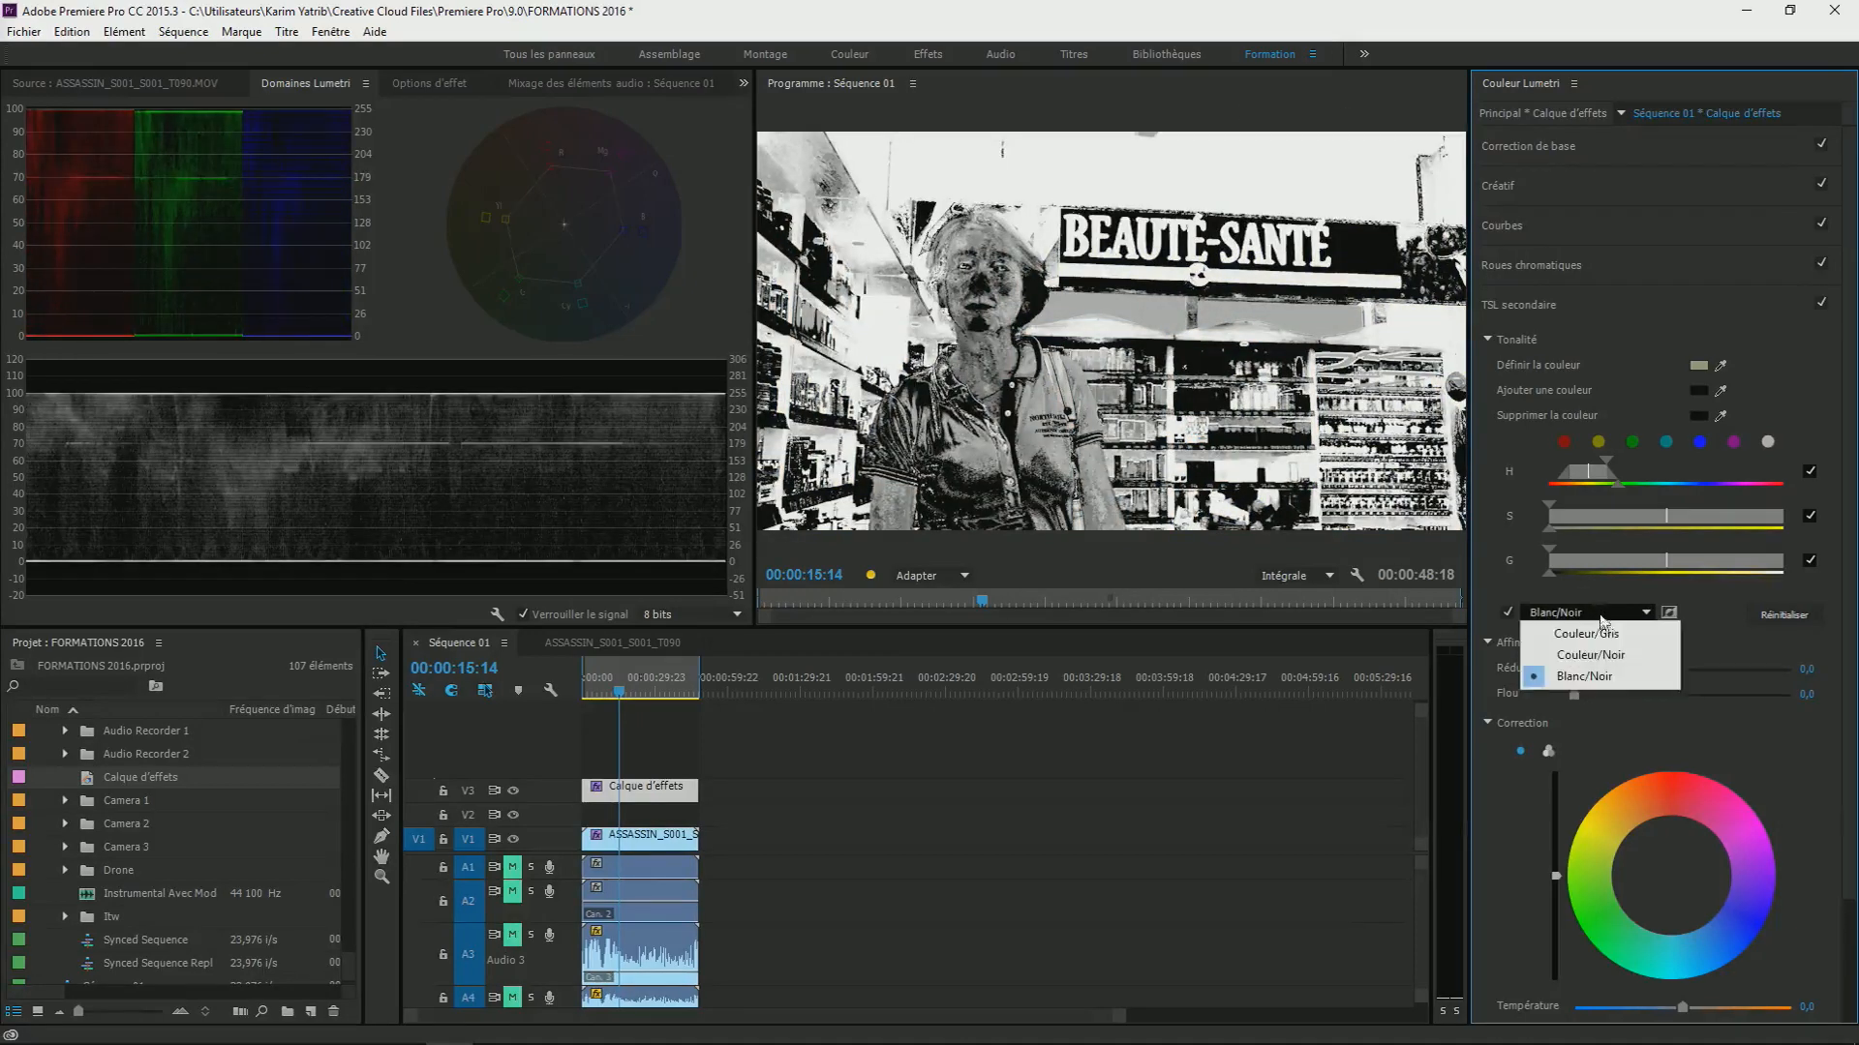
left_click(1596, 634)
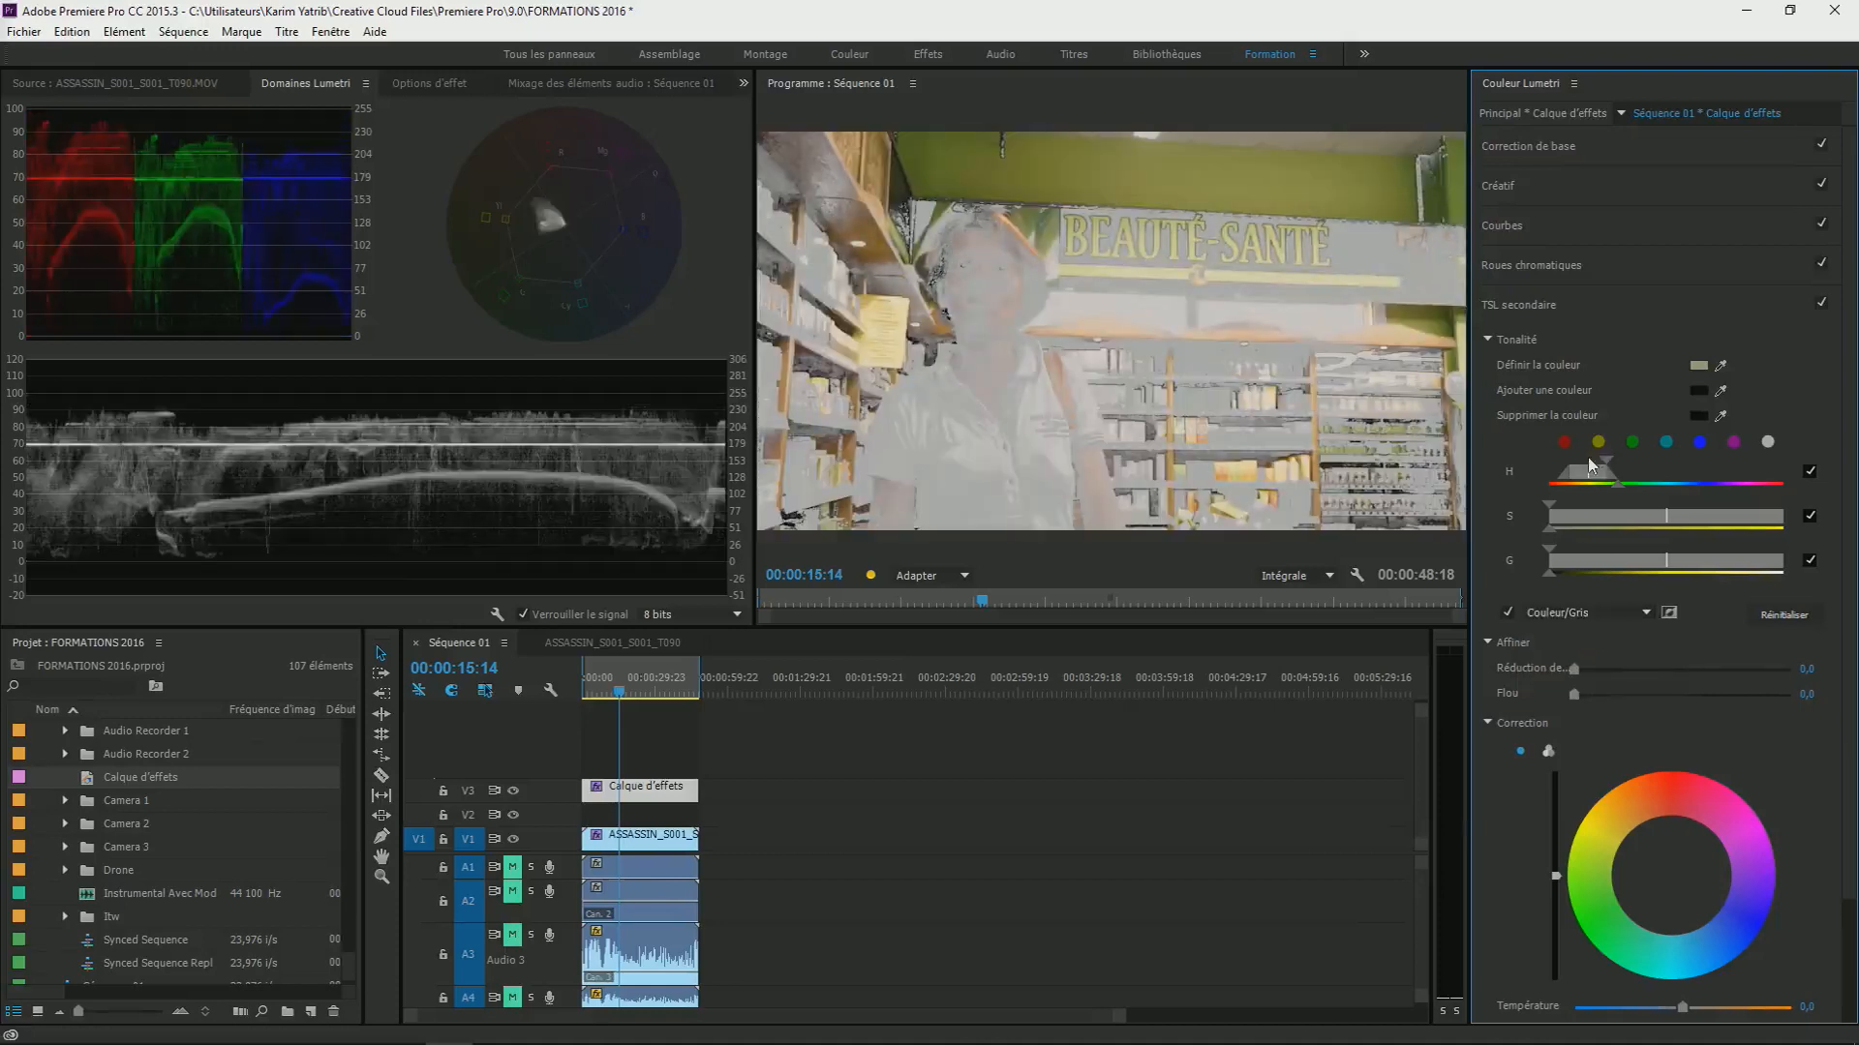
- Tighten the key's hue, saturation and luminance ranges, and add colour samples from the far end of the green wall and the line under the sign
mouse_move(1607, 459)
left_mouse_down()
mouse_move(1591, 459)
mouse_move(1618, 480)
mouse_move(1576, 474)
mouse_move(1593, 474)
left_mouse_up()
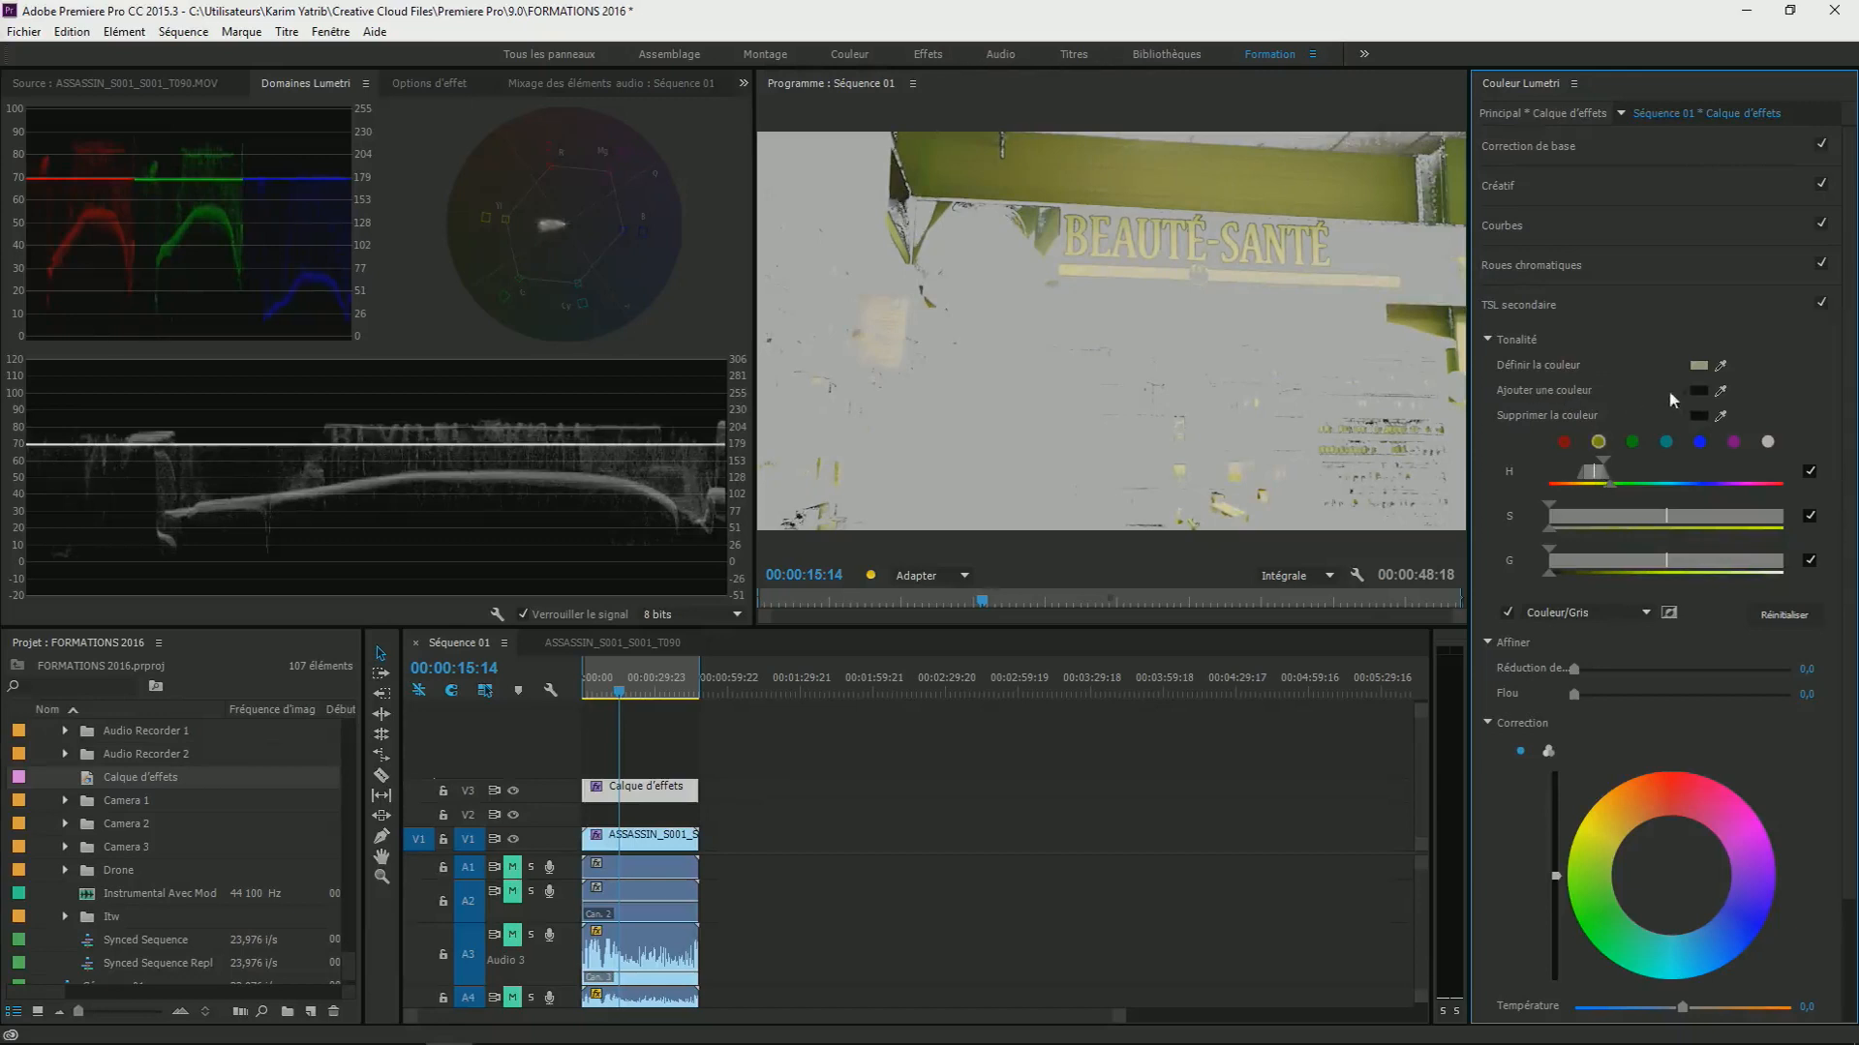
left_click(1720, 390)
mouse_move(1451, 190)
left_mouse_down()
mouse_move(1449, 172)
mouse_move(1427, 184)
left_mouse_up()
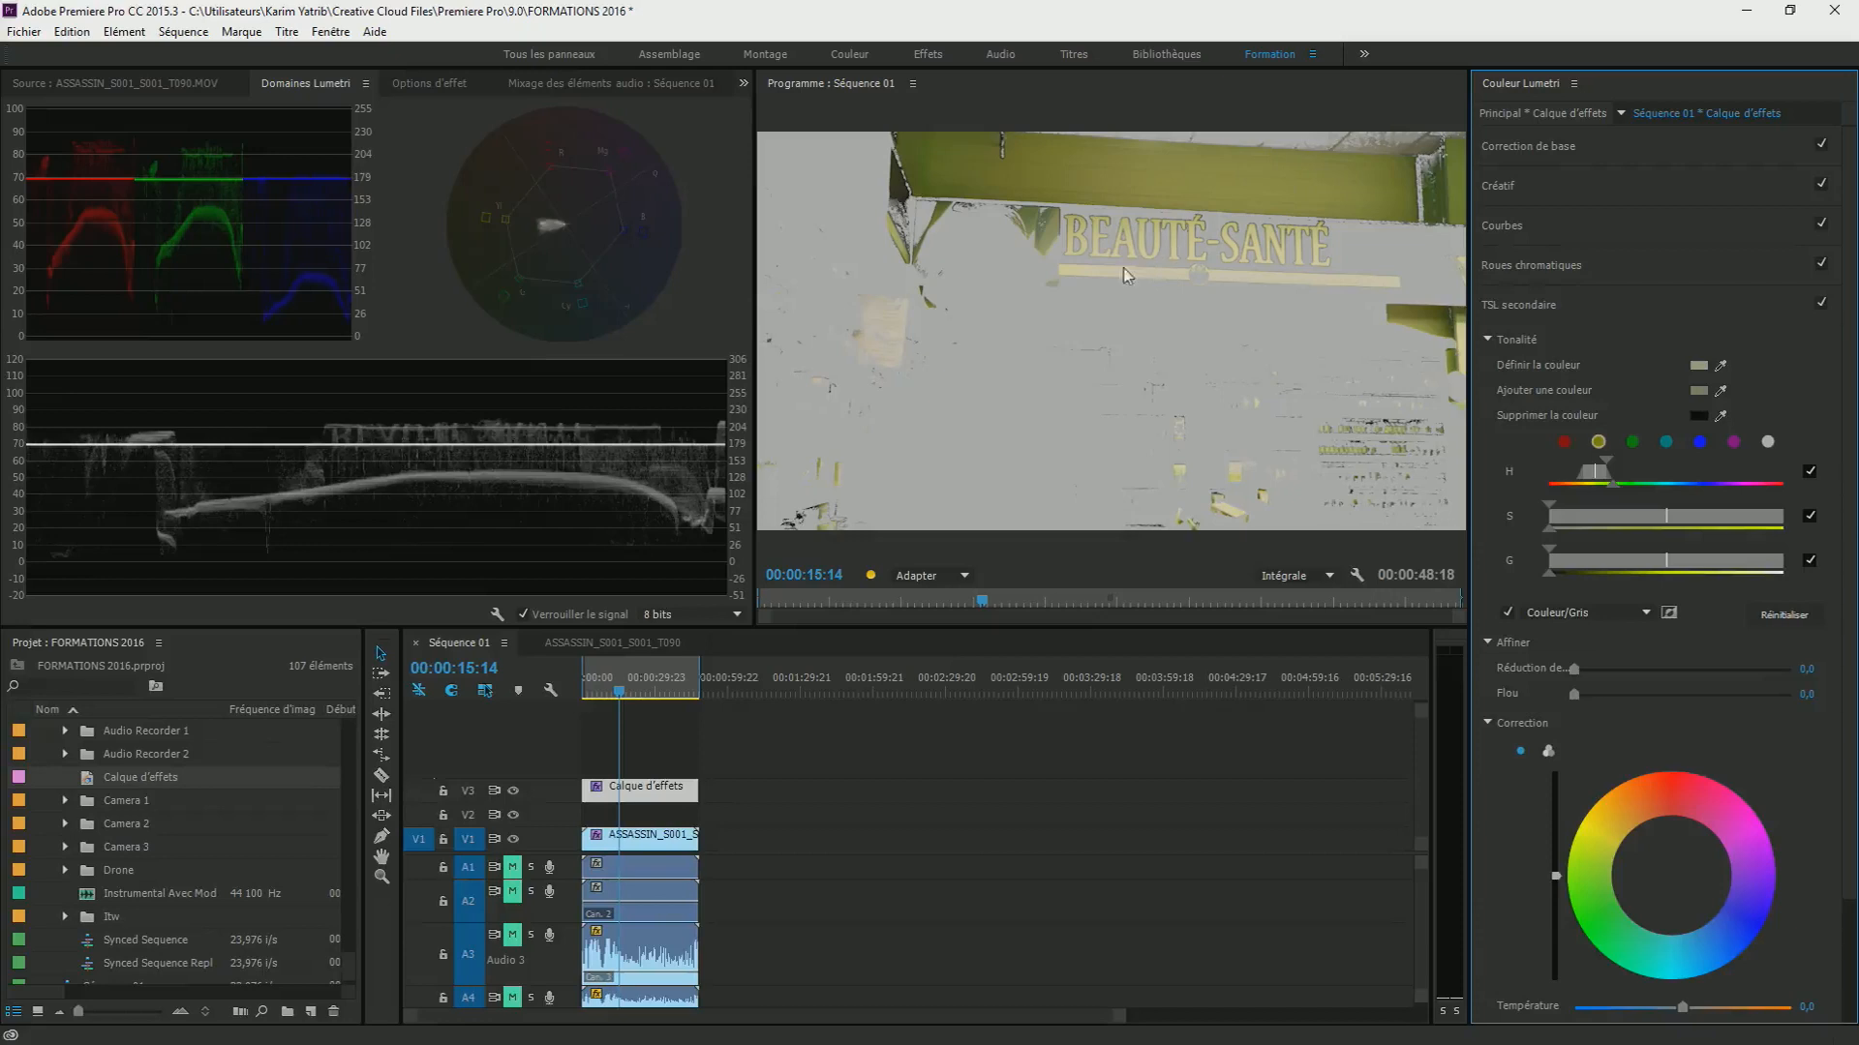
left_click(1720, 390)
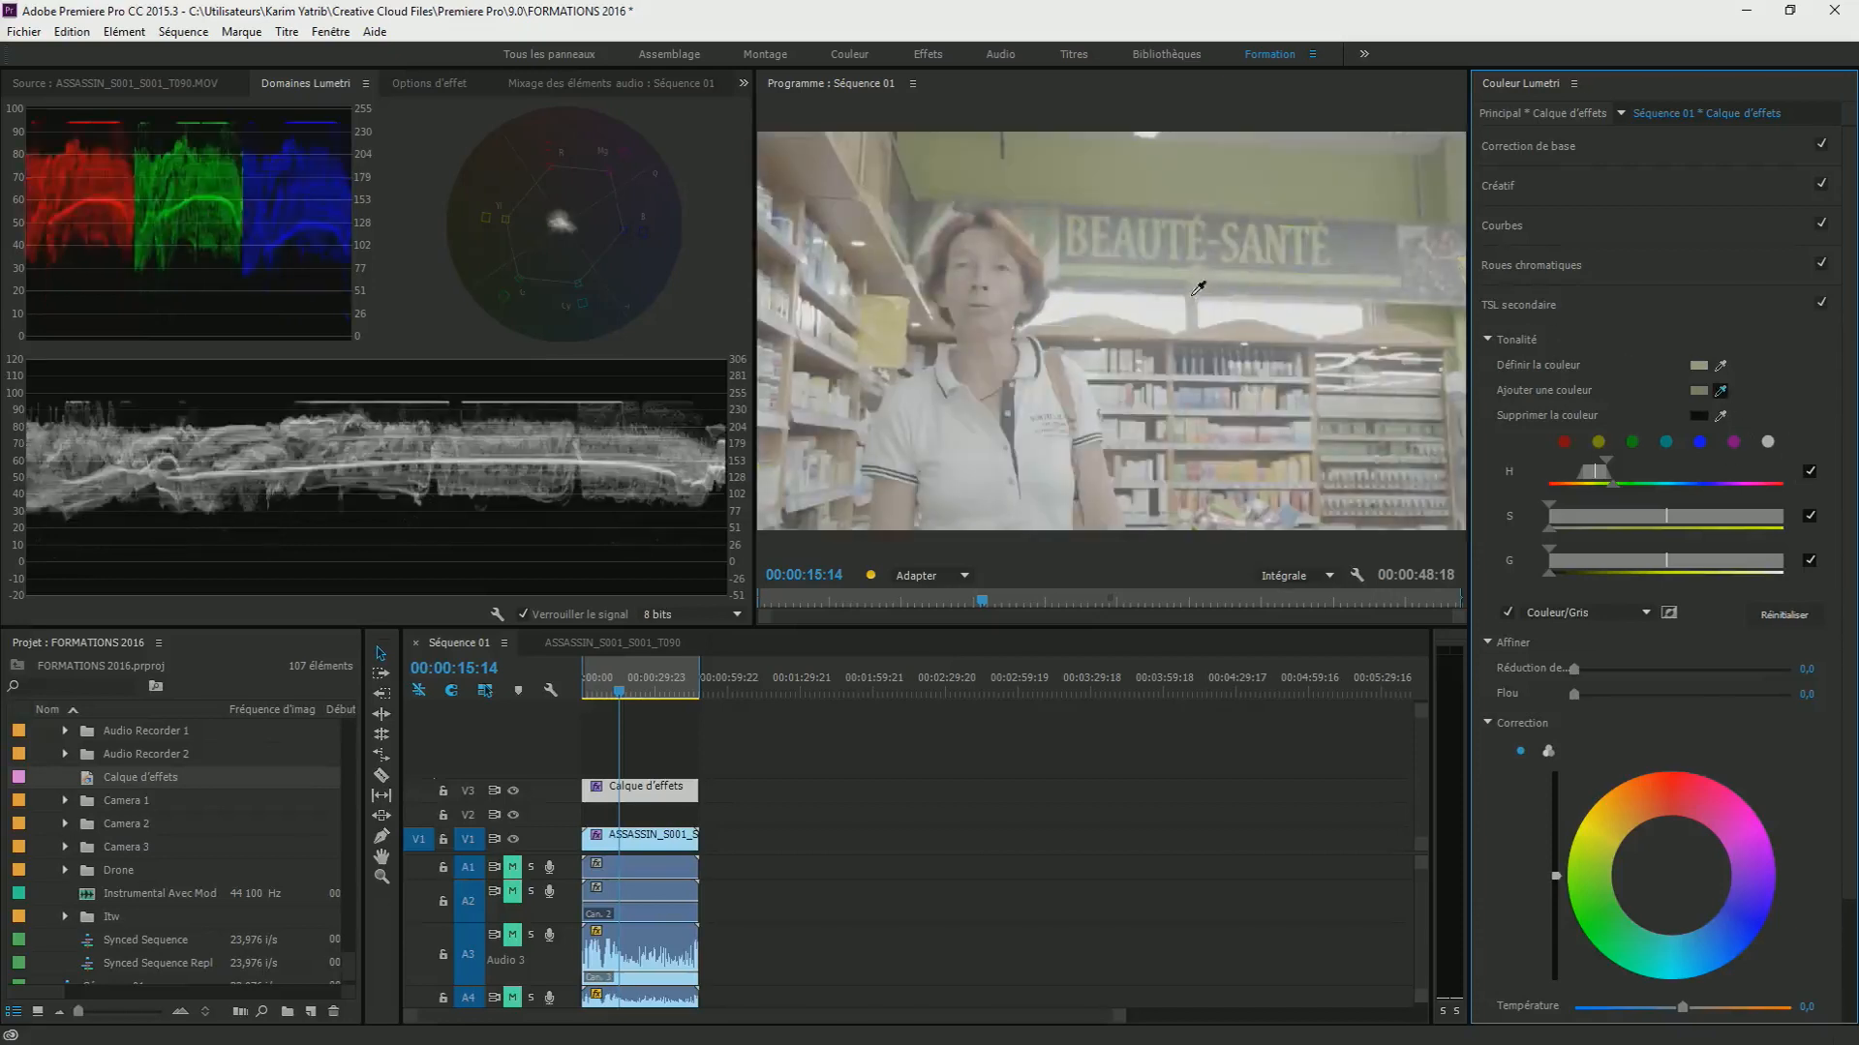
left_click(1227, 274)
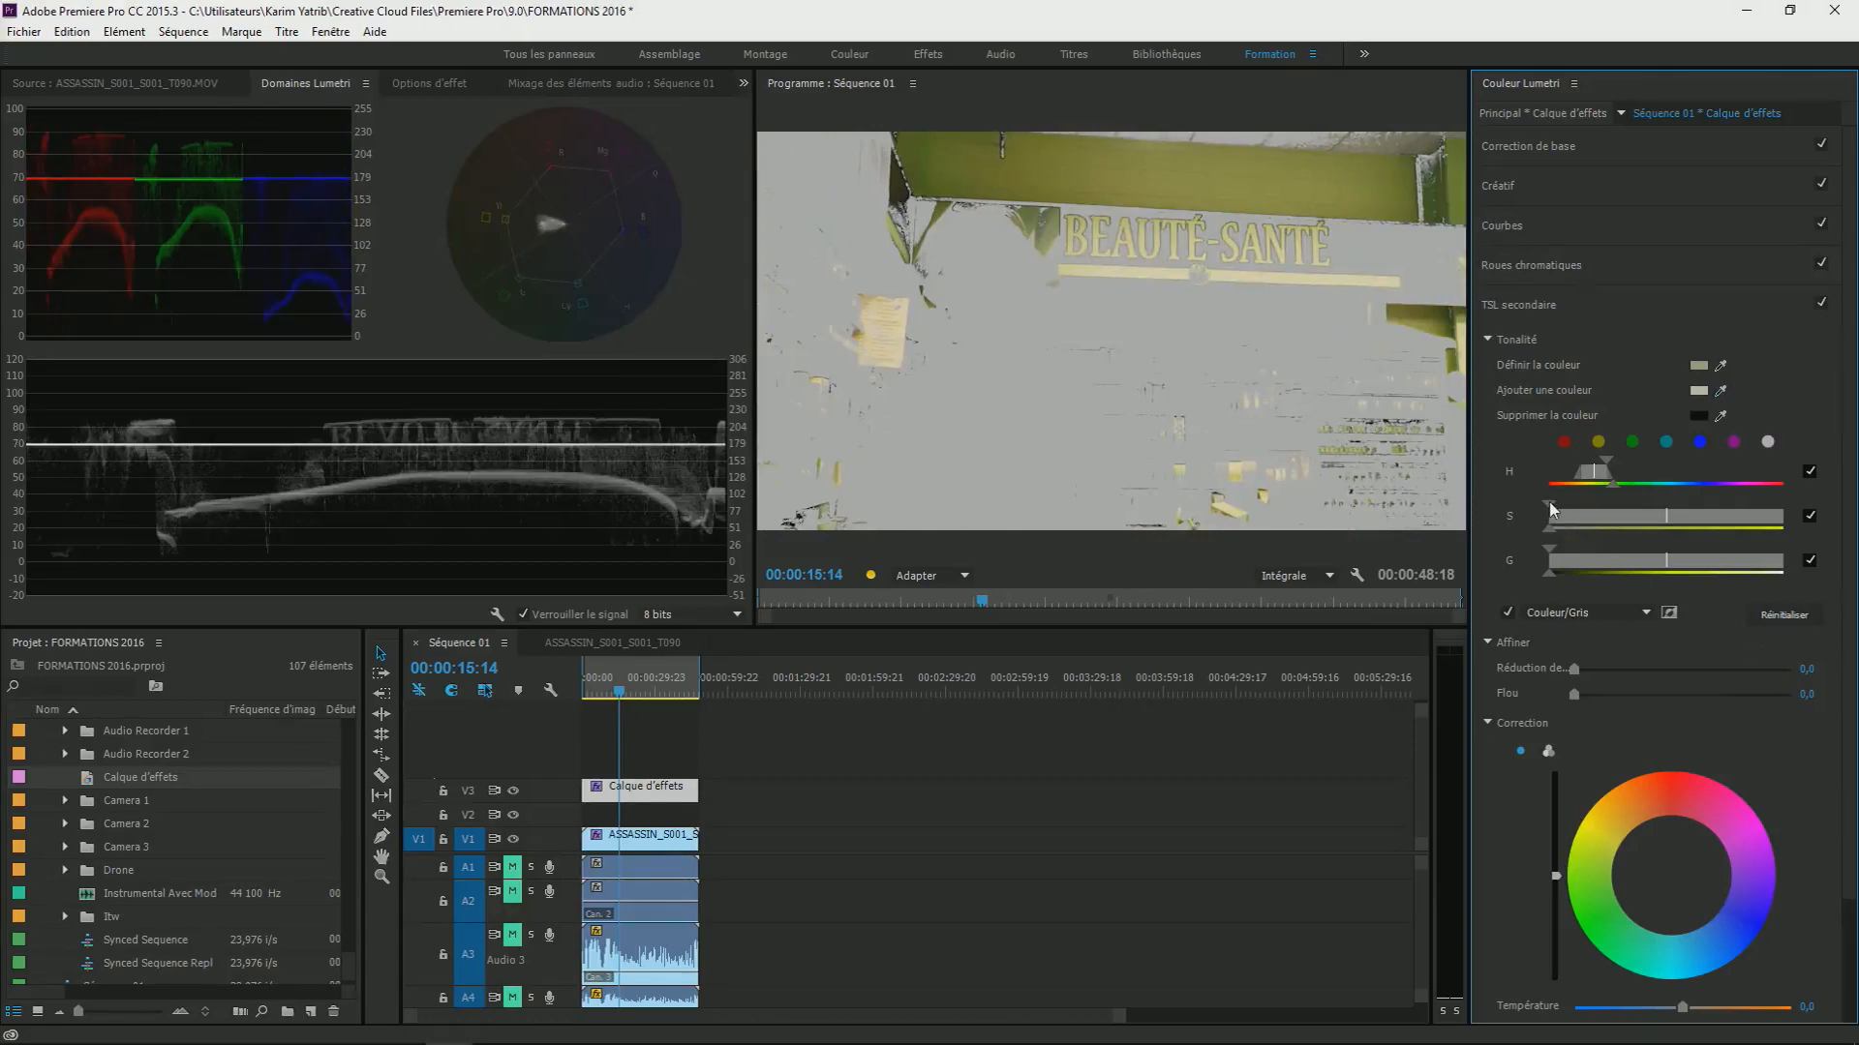
left_click_drag(1548, 504, 1673, 568)
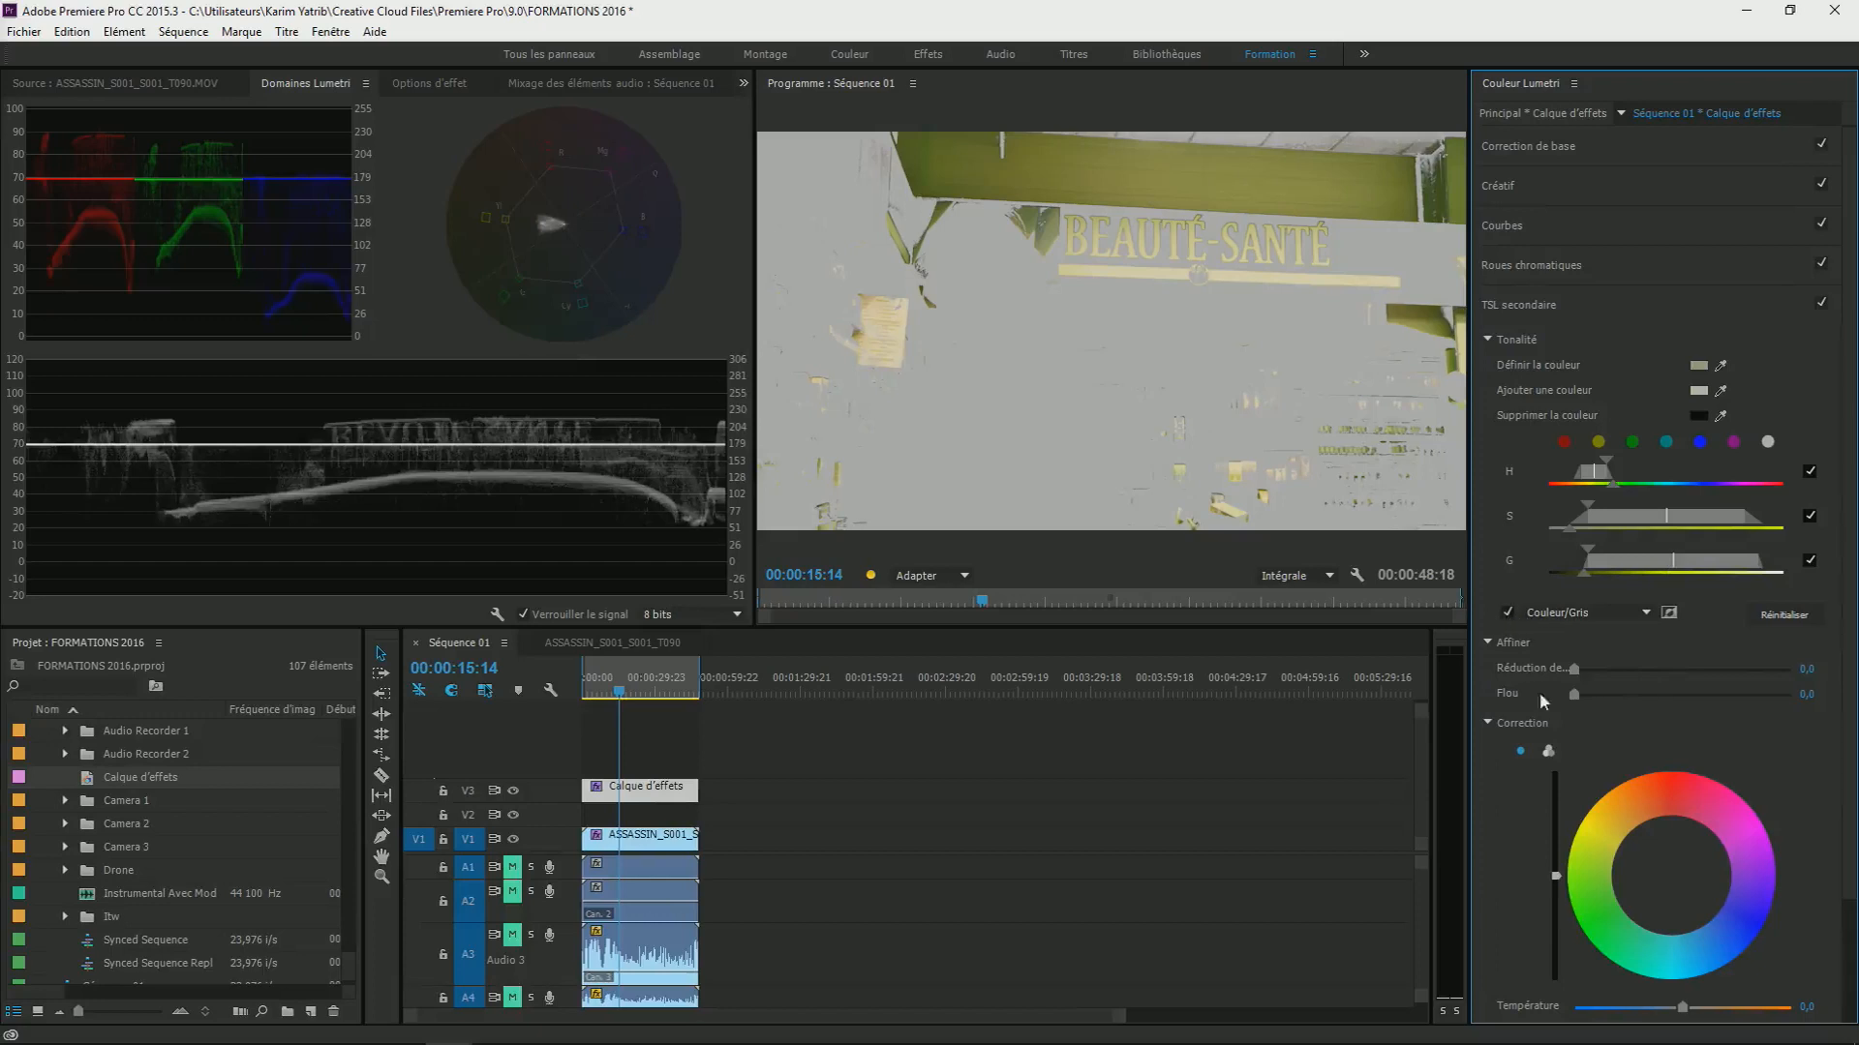
- Refine the mask with a noise reduction of 7.1 and a blur of 8.0, and hide the mask preview
mouse_move(1575, 695)
left_mouse_down()
mouse_move(1768, 699)
mouse_move(1568, 714)
mouse_move(1589, 713)
left_mouse_up()
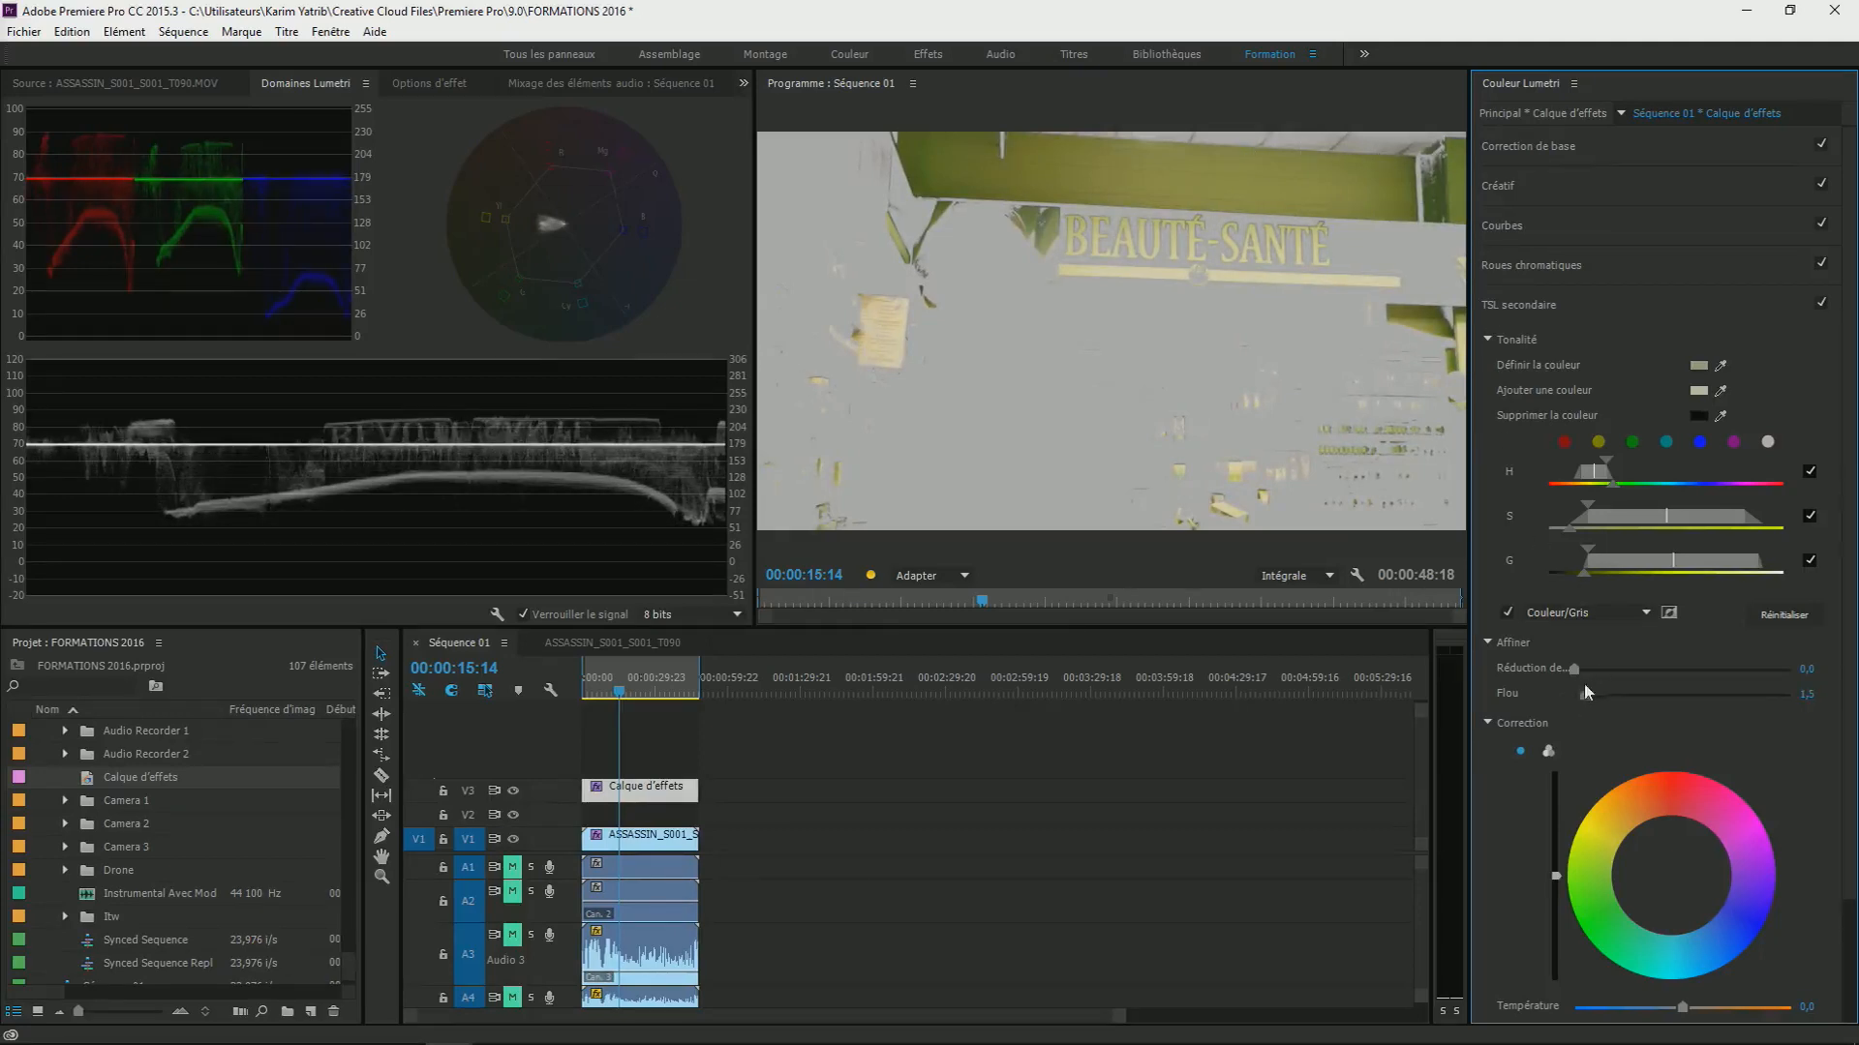
mouse_move(1584, 694)
left_mouse_down()
mouse_move(1633, 698)
mouse_move(1663, 671)
mouse_move(1587, 670)
left_mouse_up()
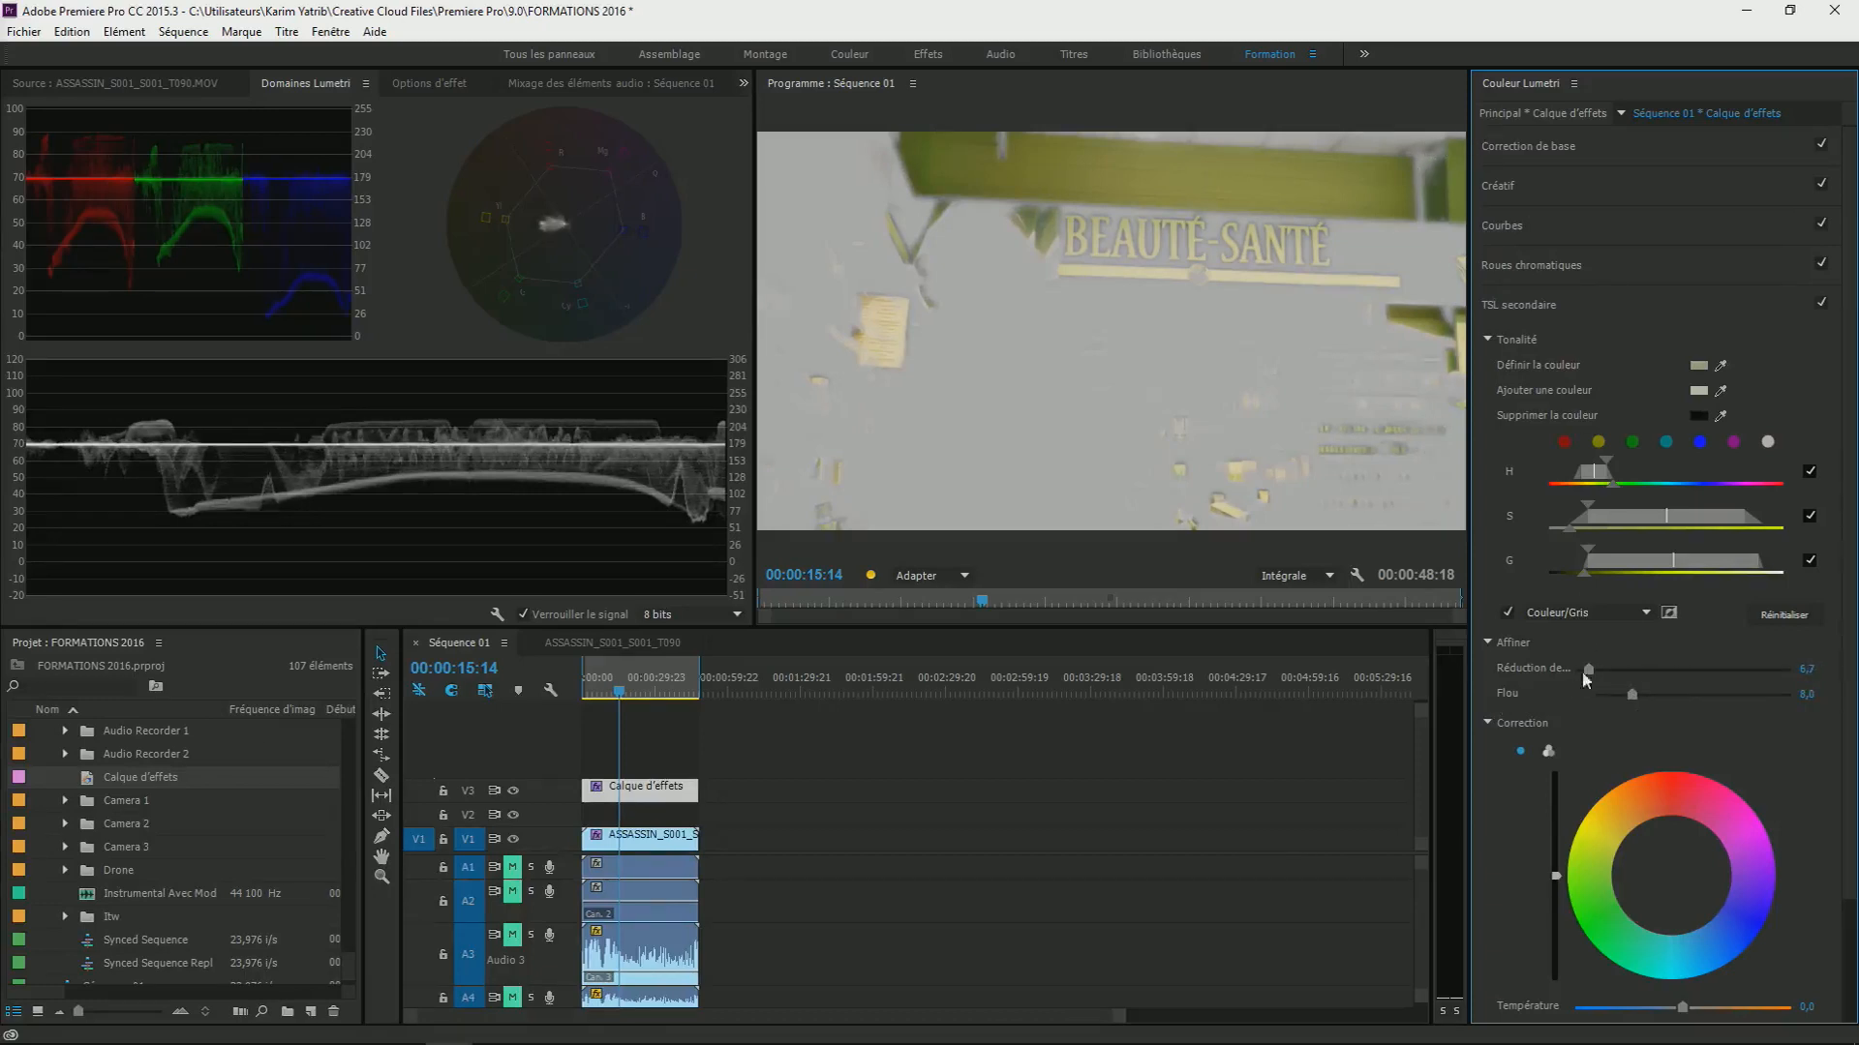
left_click(1507, 611)
- Push the keyed colour toward a richer yellow-green, adjusting midtones and highlights on the three-way colour wheels
scroll(1530, 796, "down", 2)
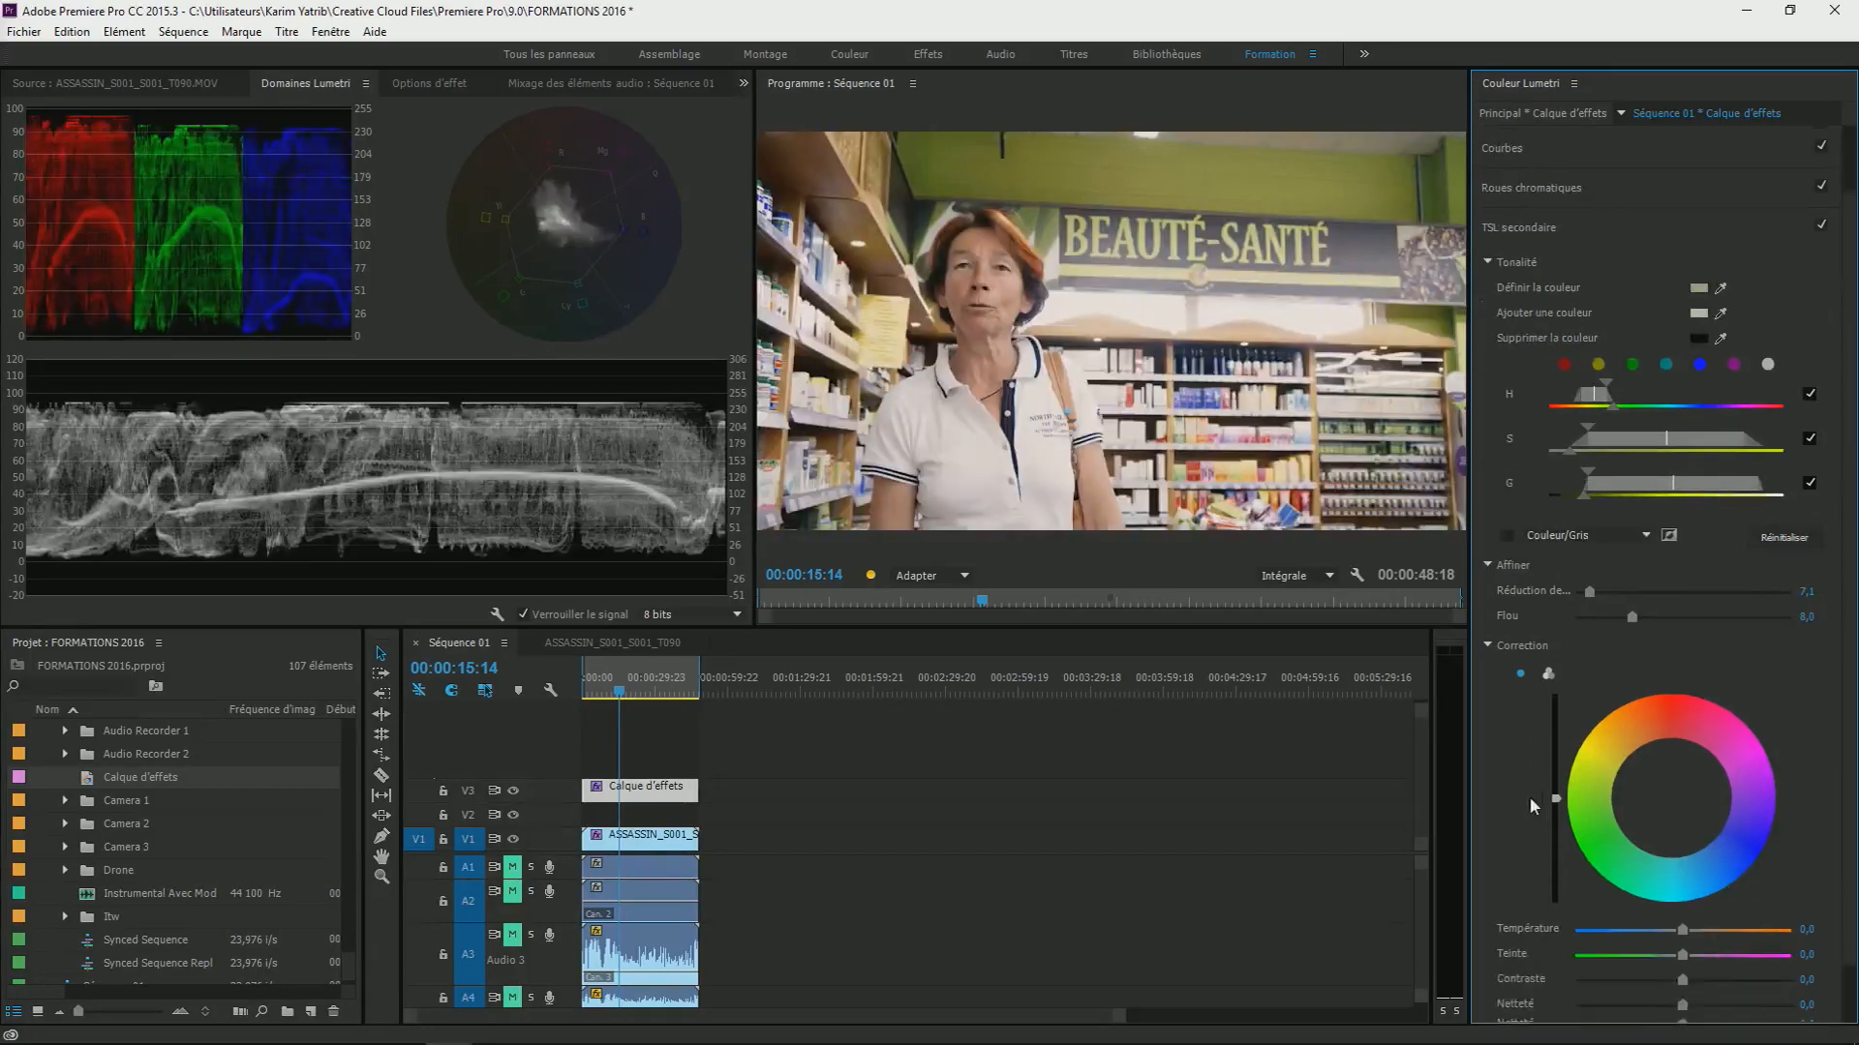
left_click_drag(1671, 732, 1555, 722)
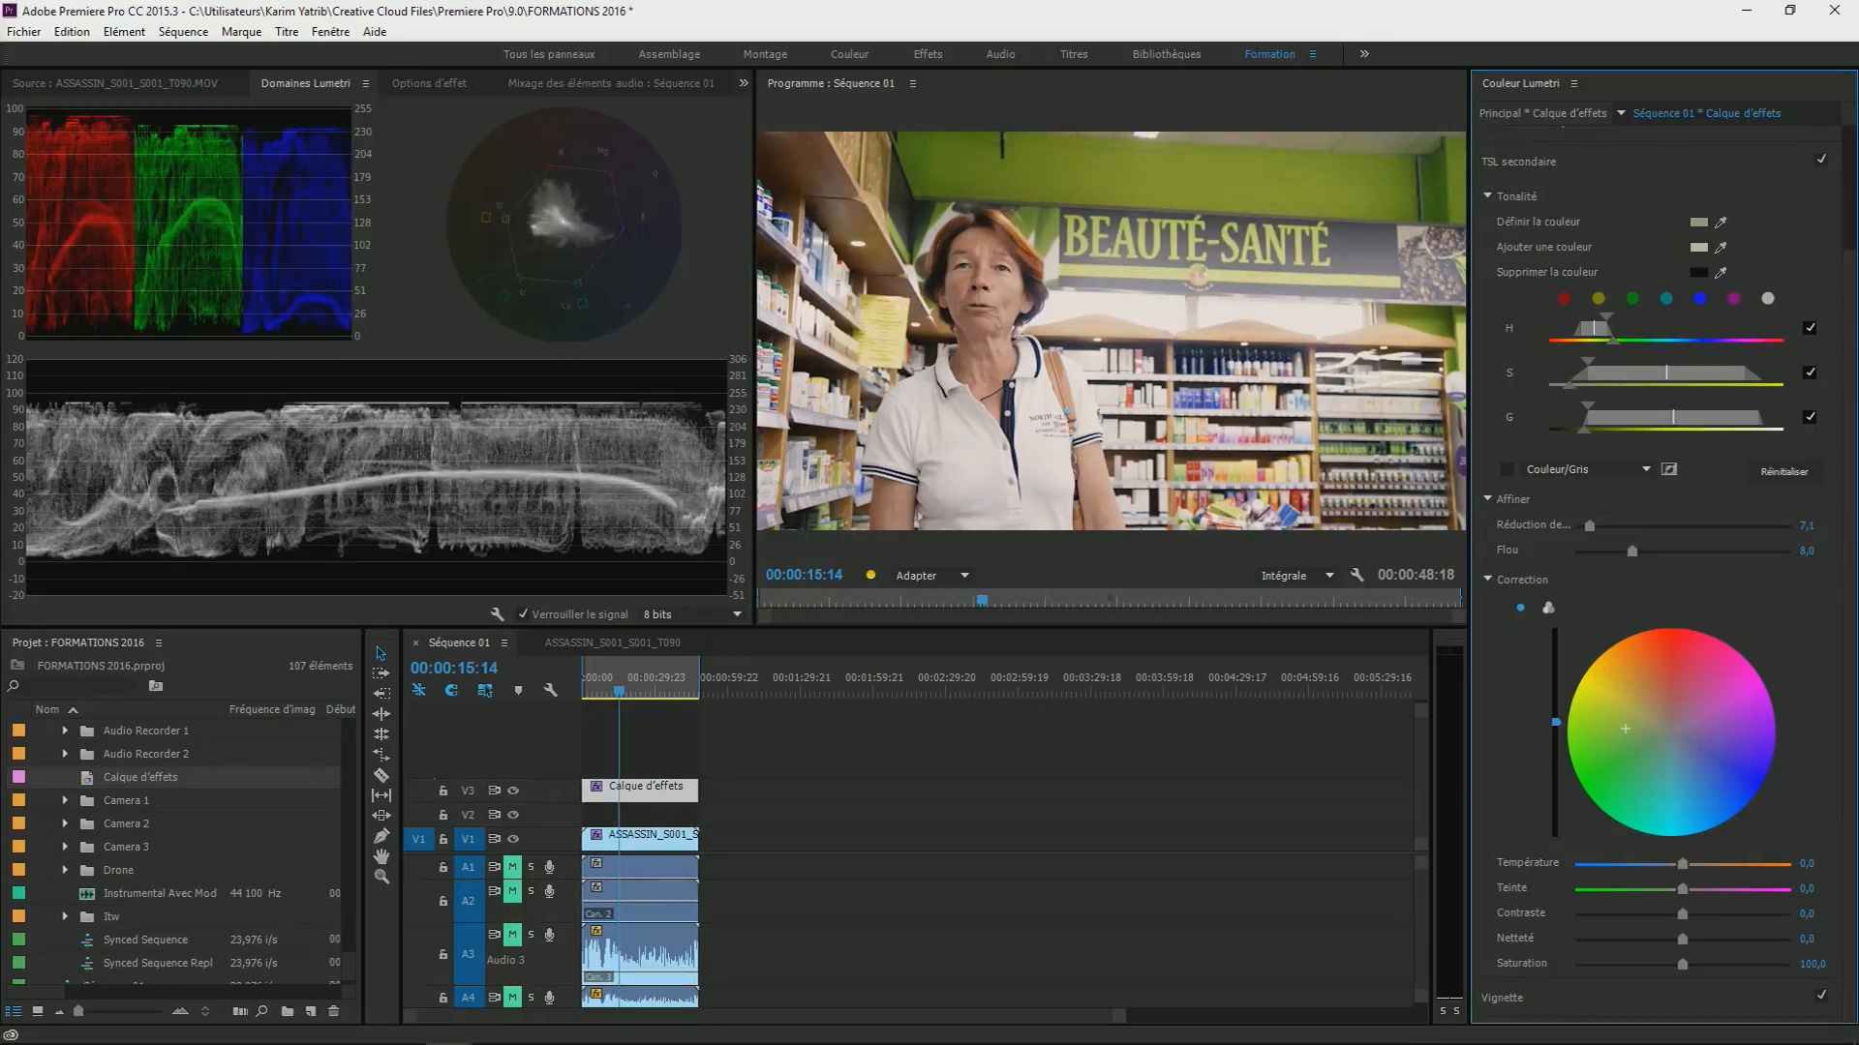
left_click(1549, 608)
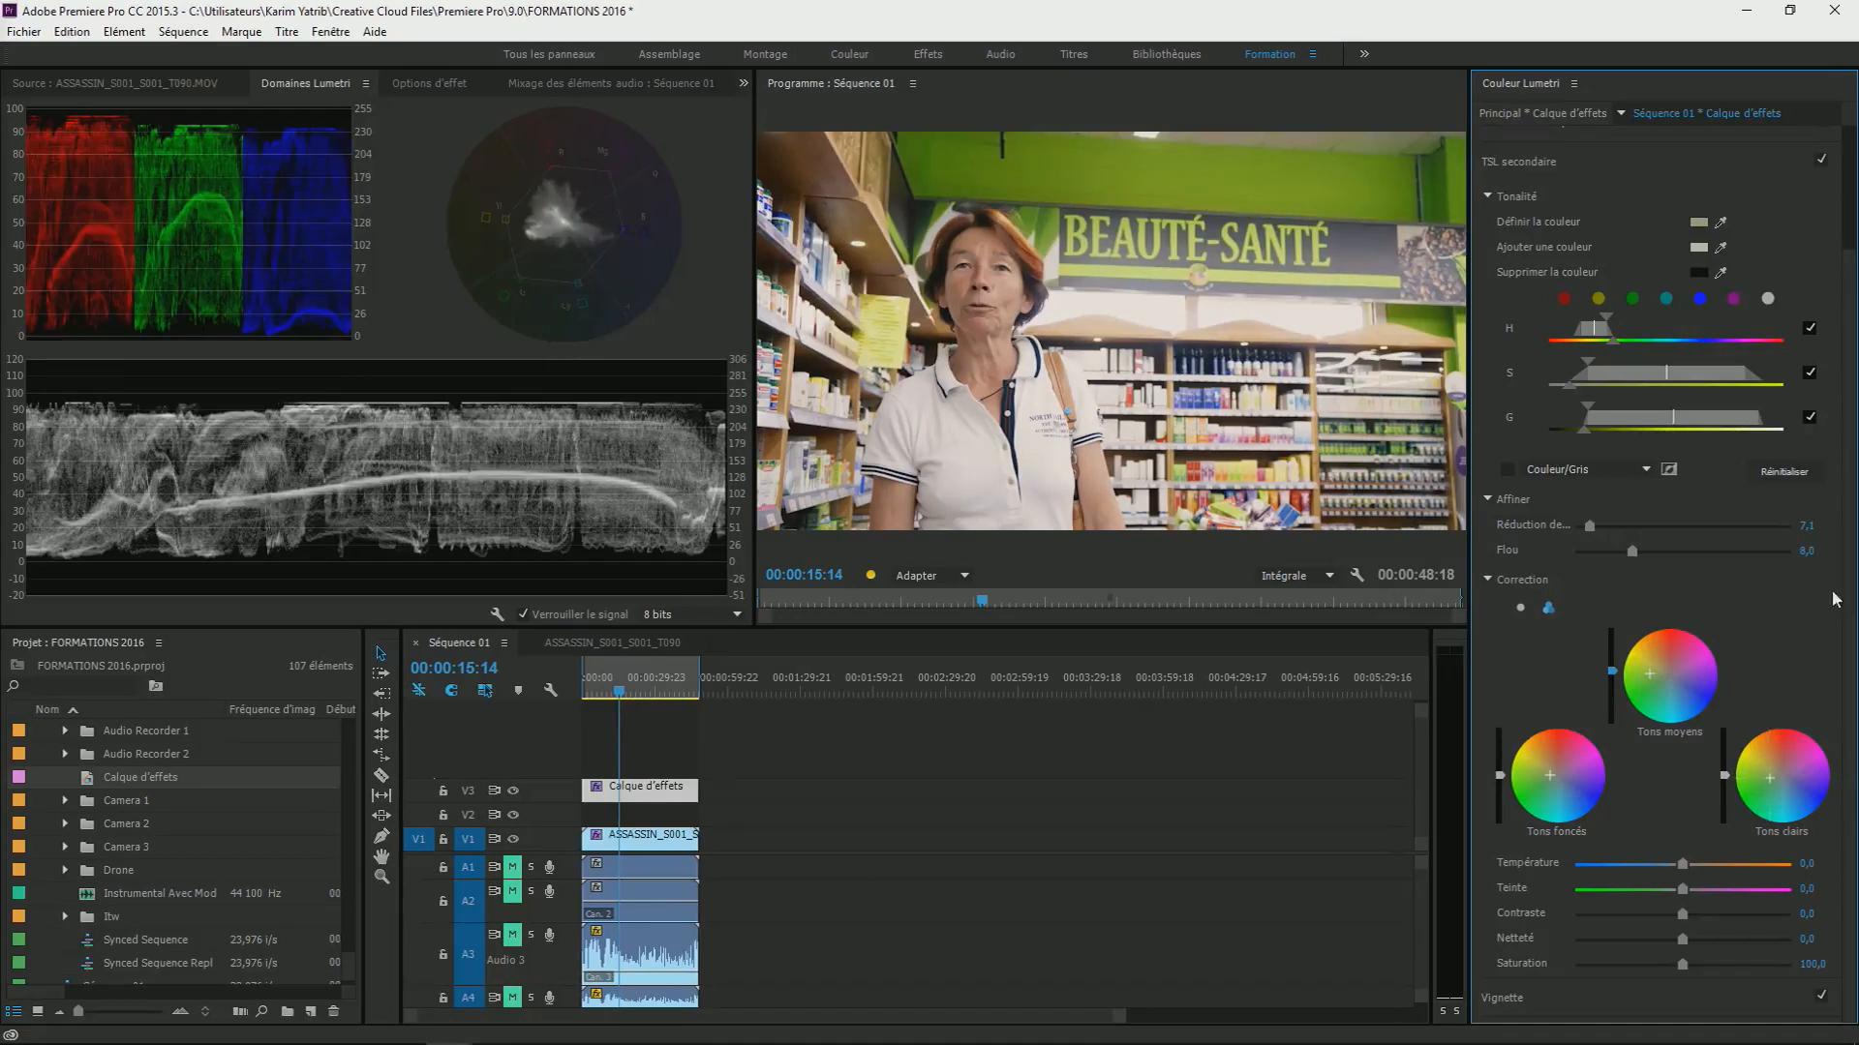
- Set the secondary correction's tint to -4.5, contrast to 9.8 and saturation to 108, with temperature reset to 0
left_click_drag(1667, 868, 1687, 915)
double_click(1682, 867)
mouse_move(1686, 891)
left_mouse_down()
mouse_move(1641, 893)
mouse_move(1680, 900)
left_mouse_up()
left_click_drag(1682, 914, 1463, 1005)
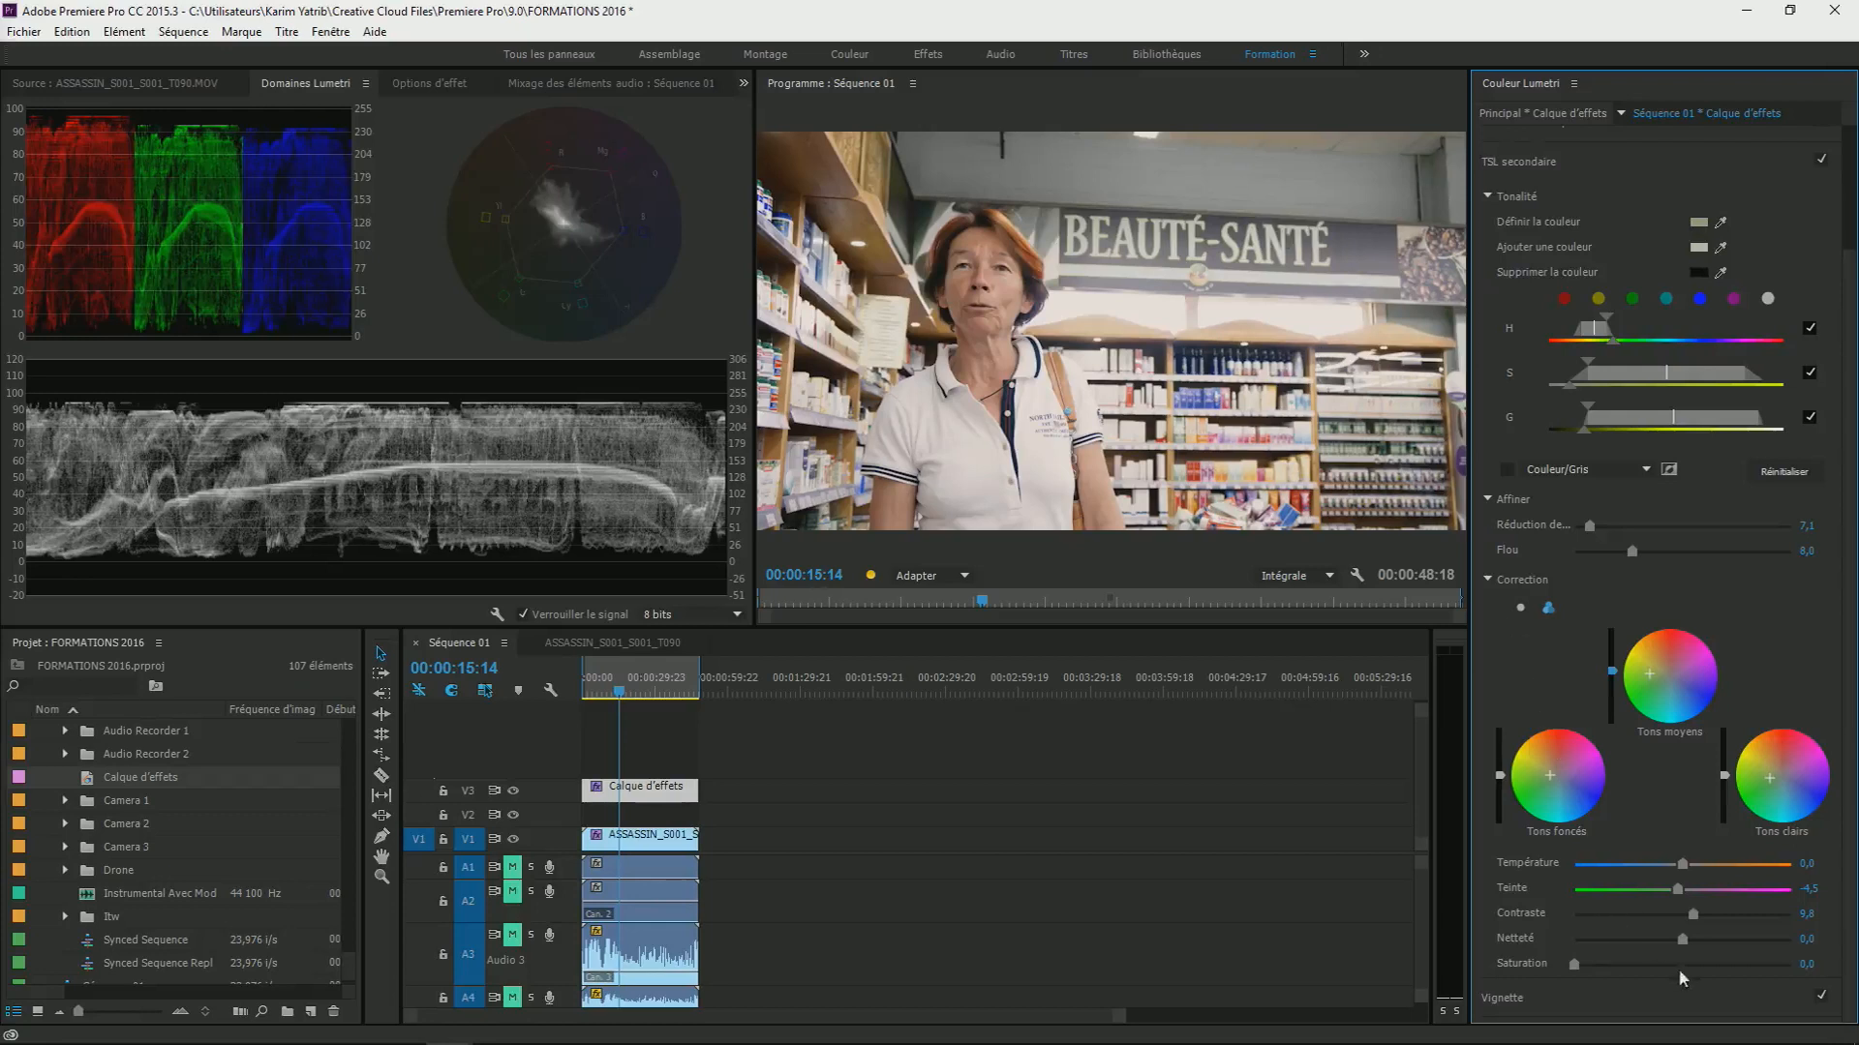
left_click_drag(1574, 962, 1693, 977)
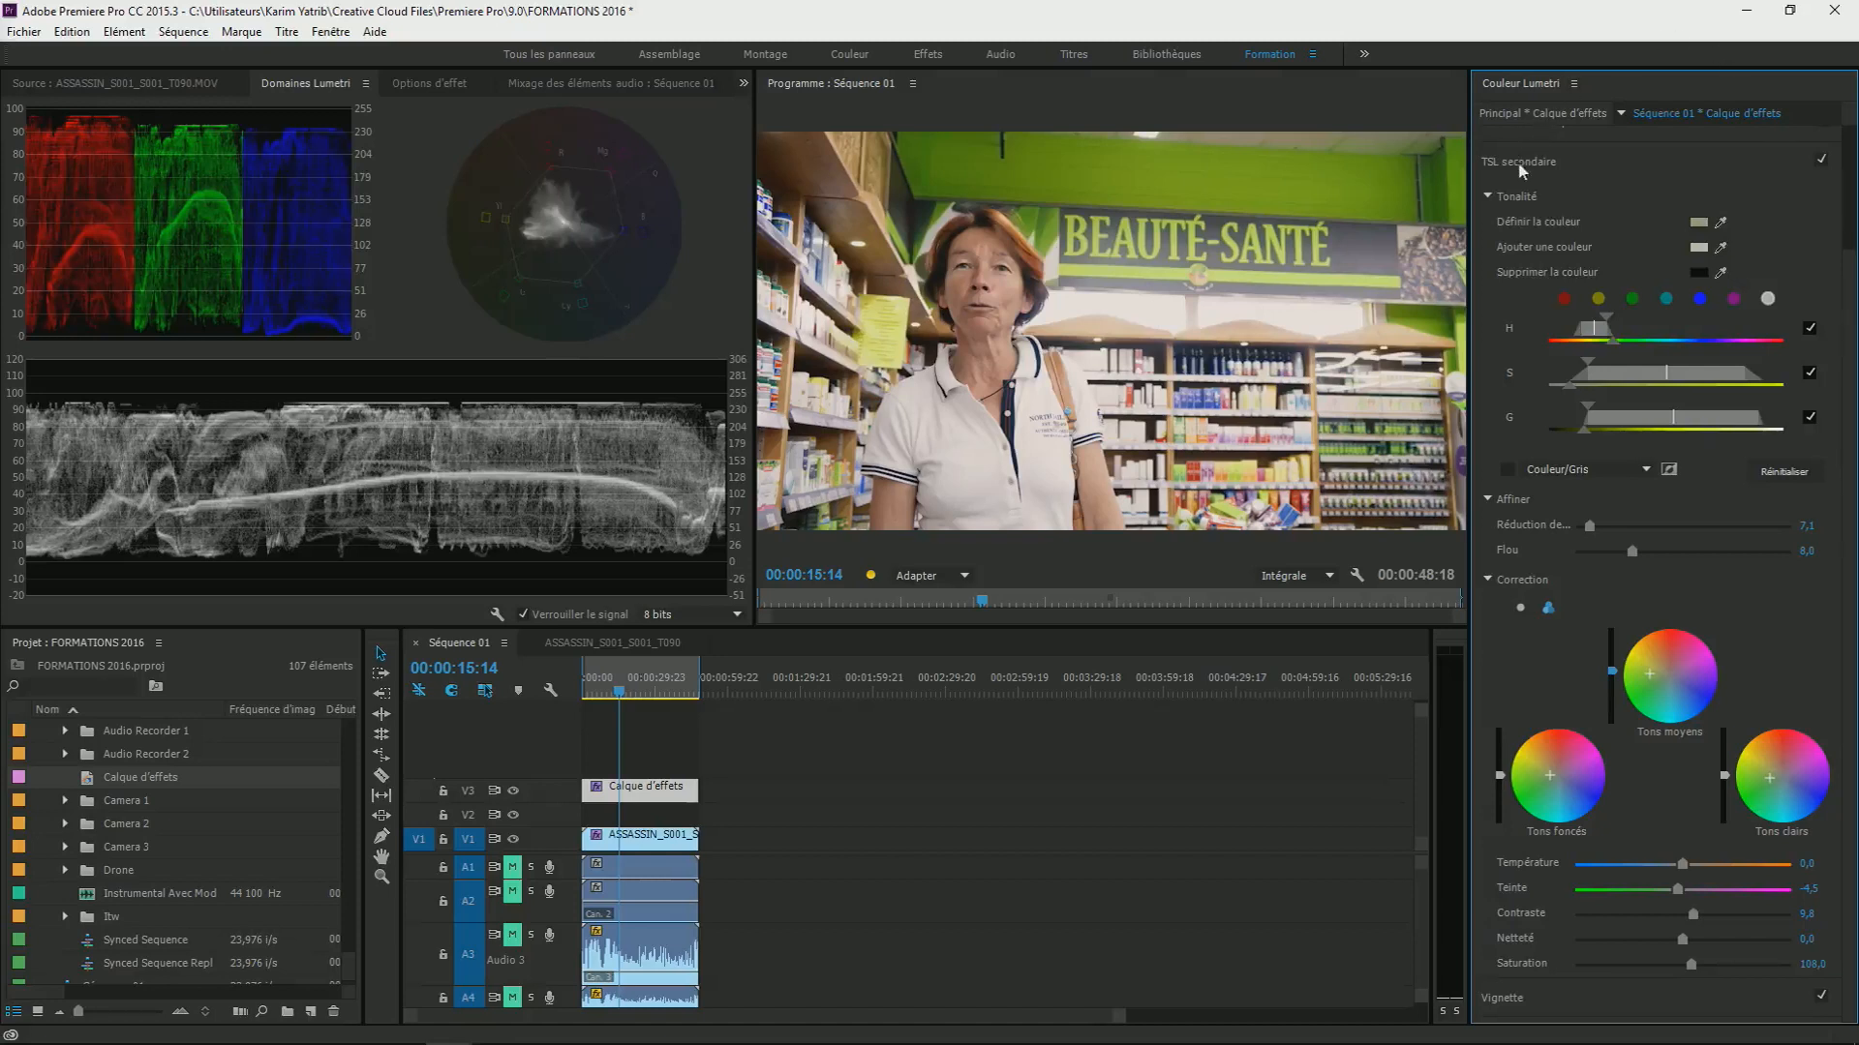
- Compare the image with and without the TSL secondaire correction, and check the result on other frames of the clip
left_click(1824, 161)
left_click(1824, 162)
left_click(1821, 160)
left_click(1820, 161)
left_click(1821, 161)
left_click(1821, 161)
left_click(1821, 160)
left_click(1821, 161)
mouse_move(634, 686)
left_mouse_down()
mouse_move(661, 691)
mouse_move(640, 697)
left_mouse_up()
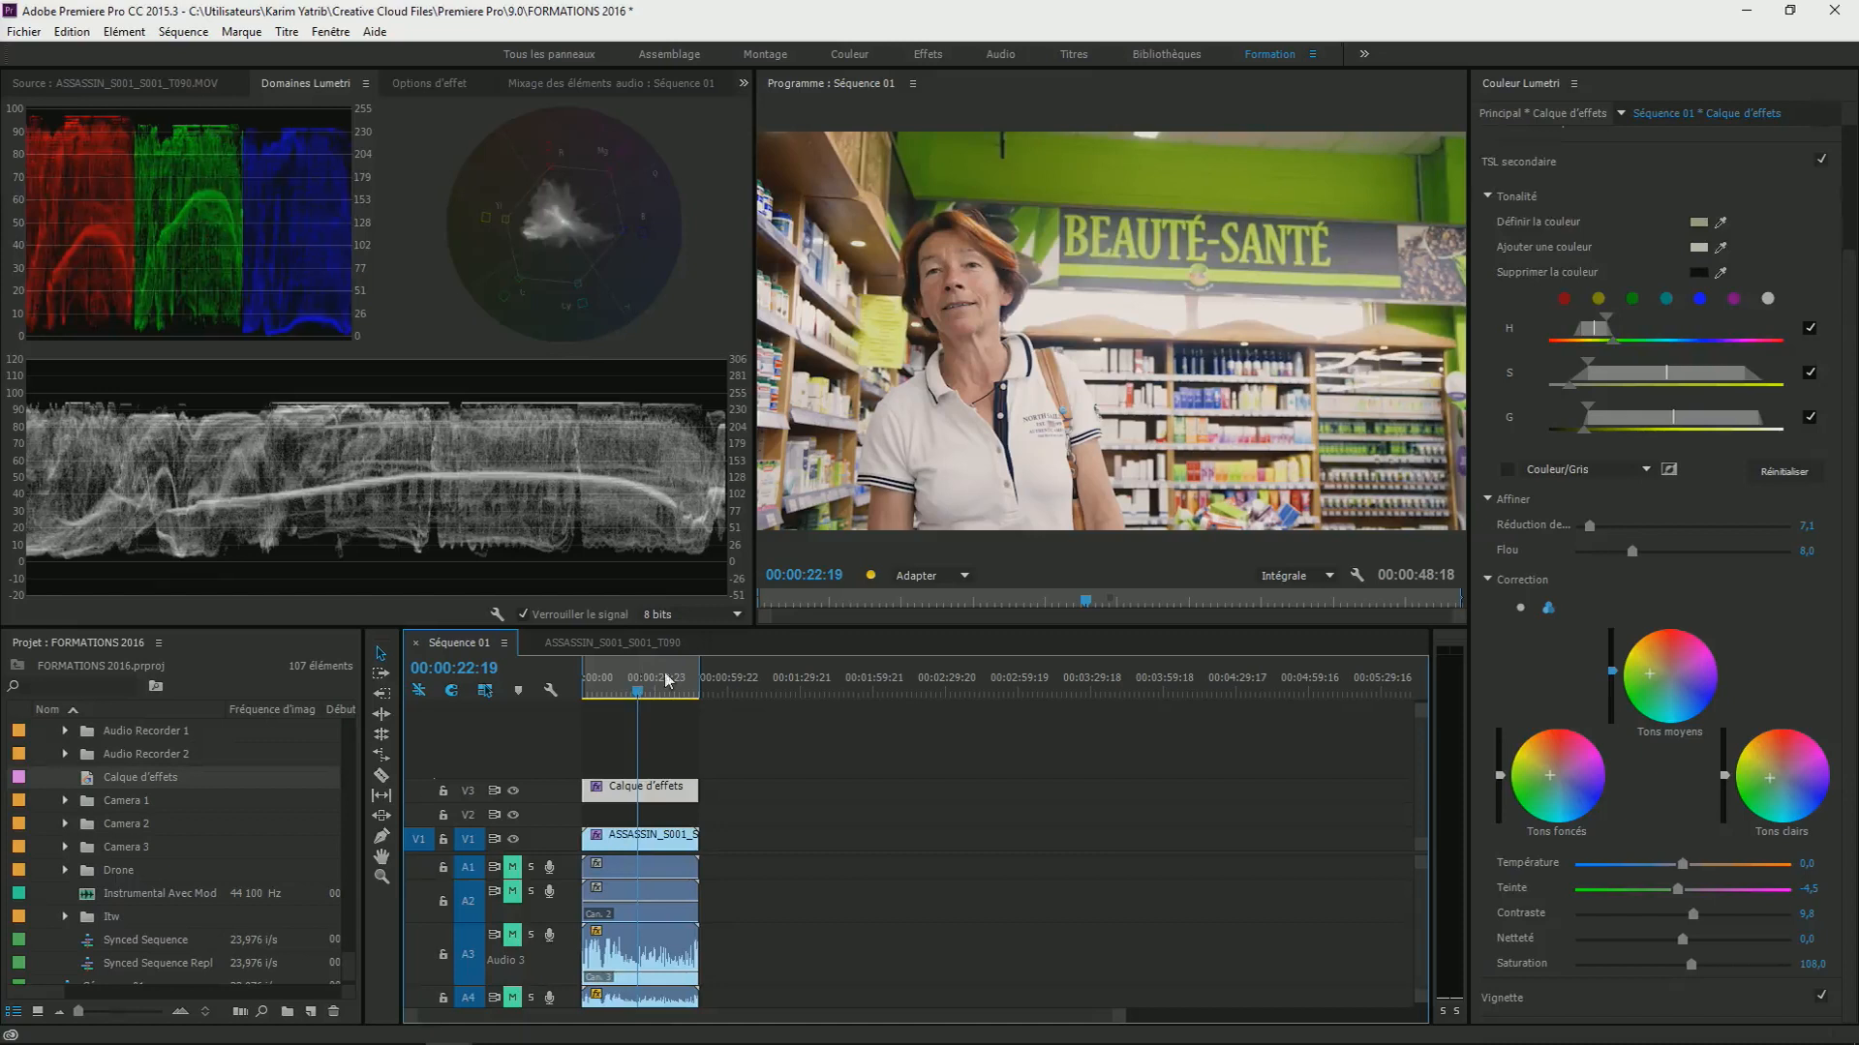
mouse_move(638, 691)
left_mouse_down()
mouse_move(615, 691)
mouse_move(648, 692)
mouse_move(633, 697)
left_mouse_up()
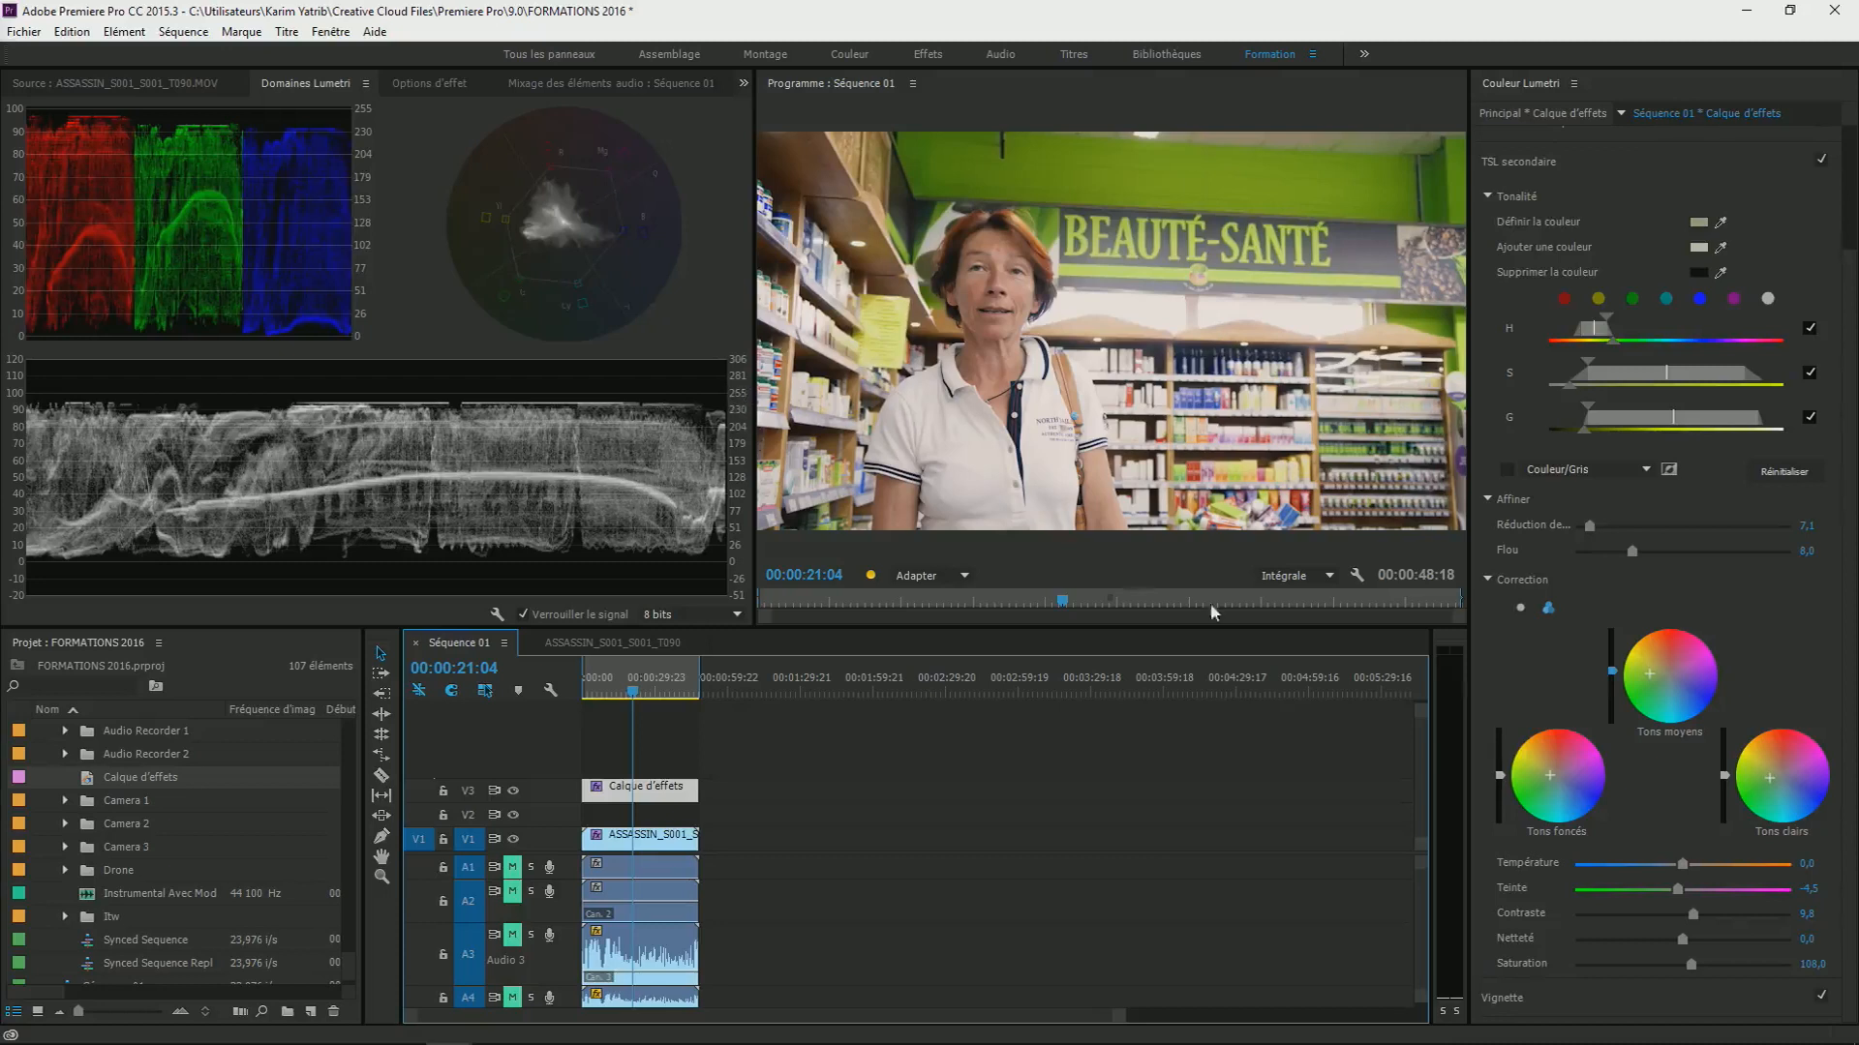
- In the basic correction, set highlights to 5.4, shadows to -4.5, whites to -33.9 and blacks to 3.6
scroll(1590, 182, "up", 3)
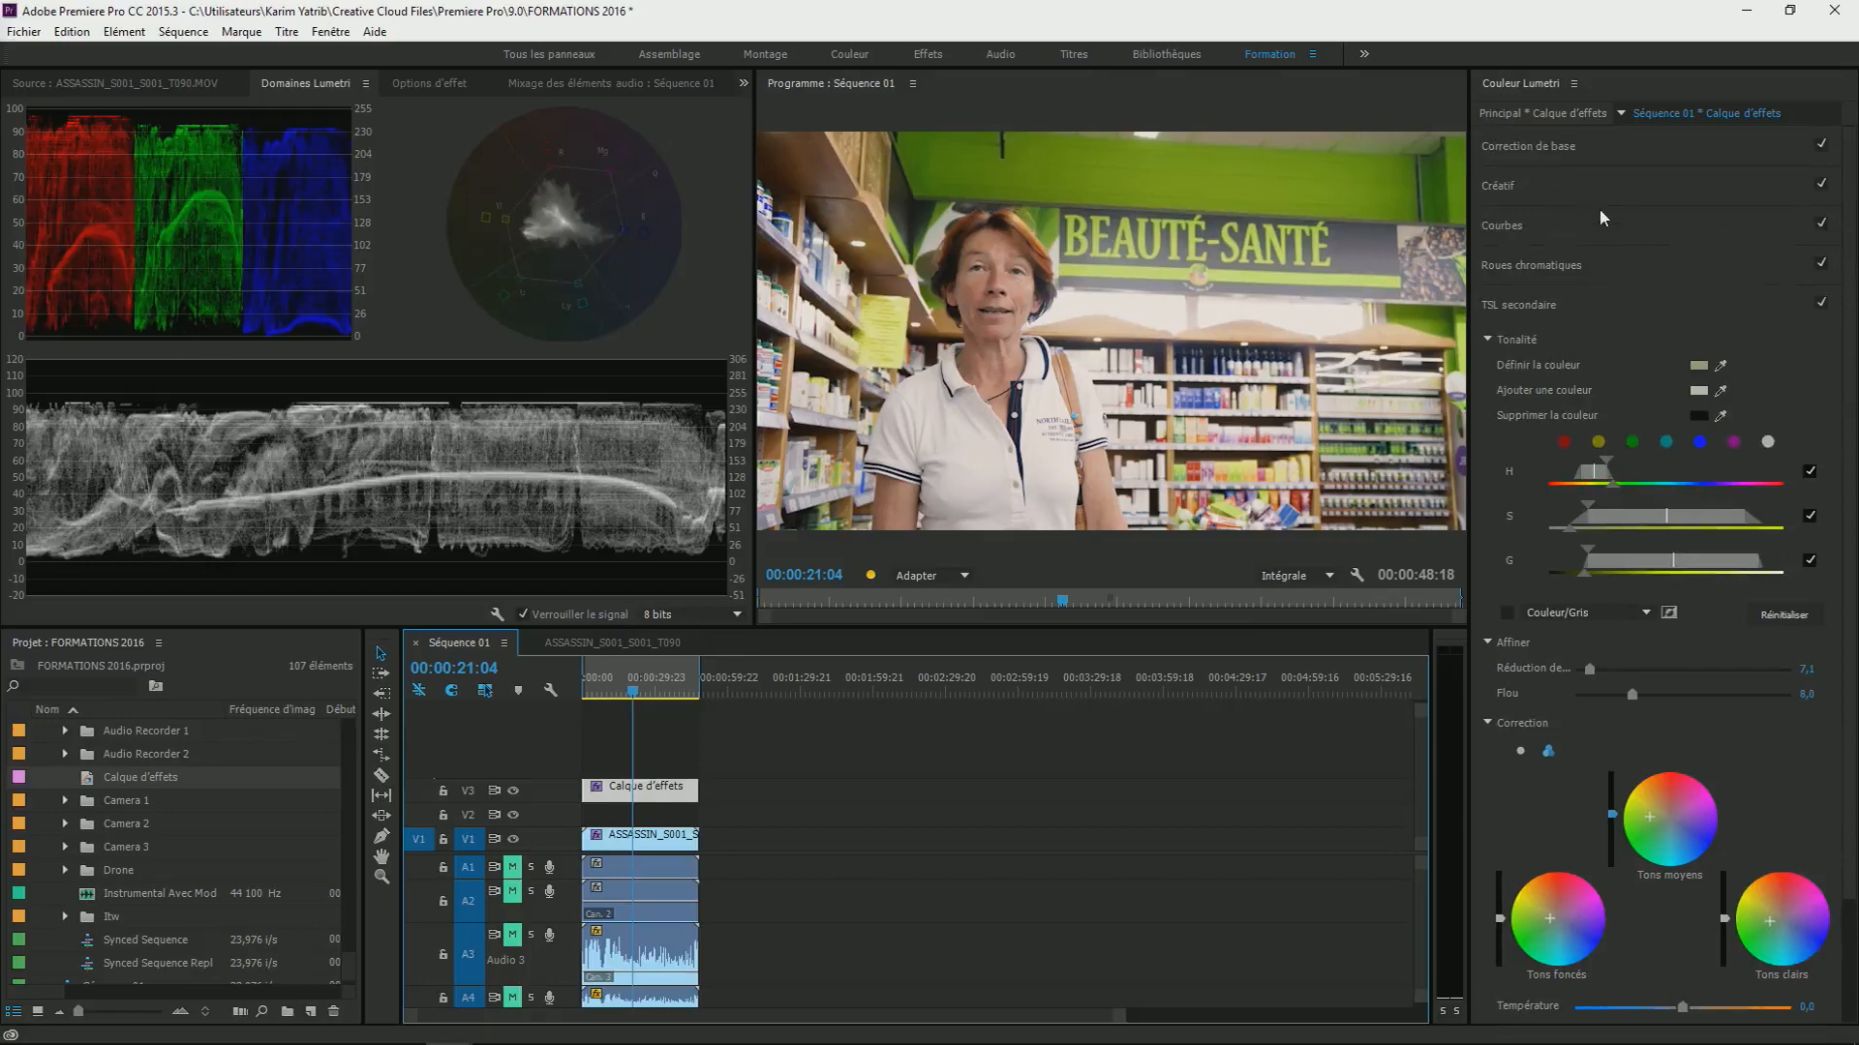
left_click(1582, 145)
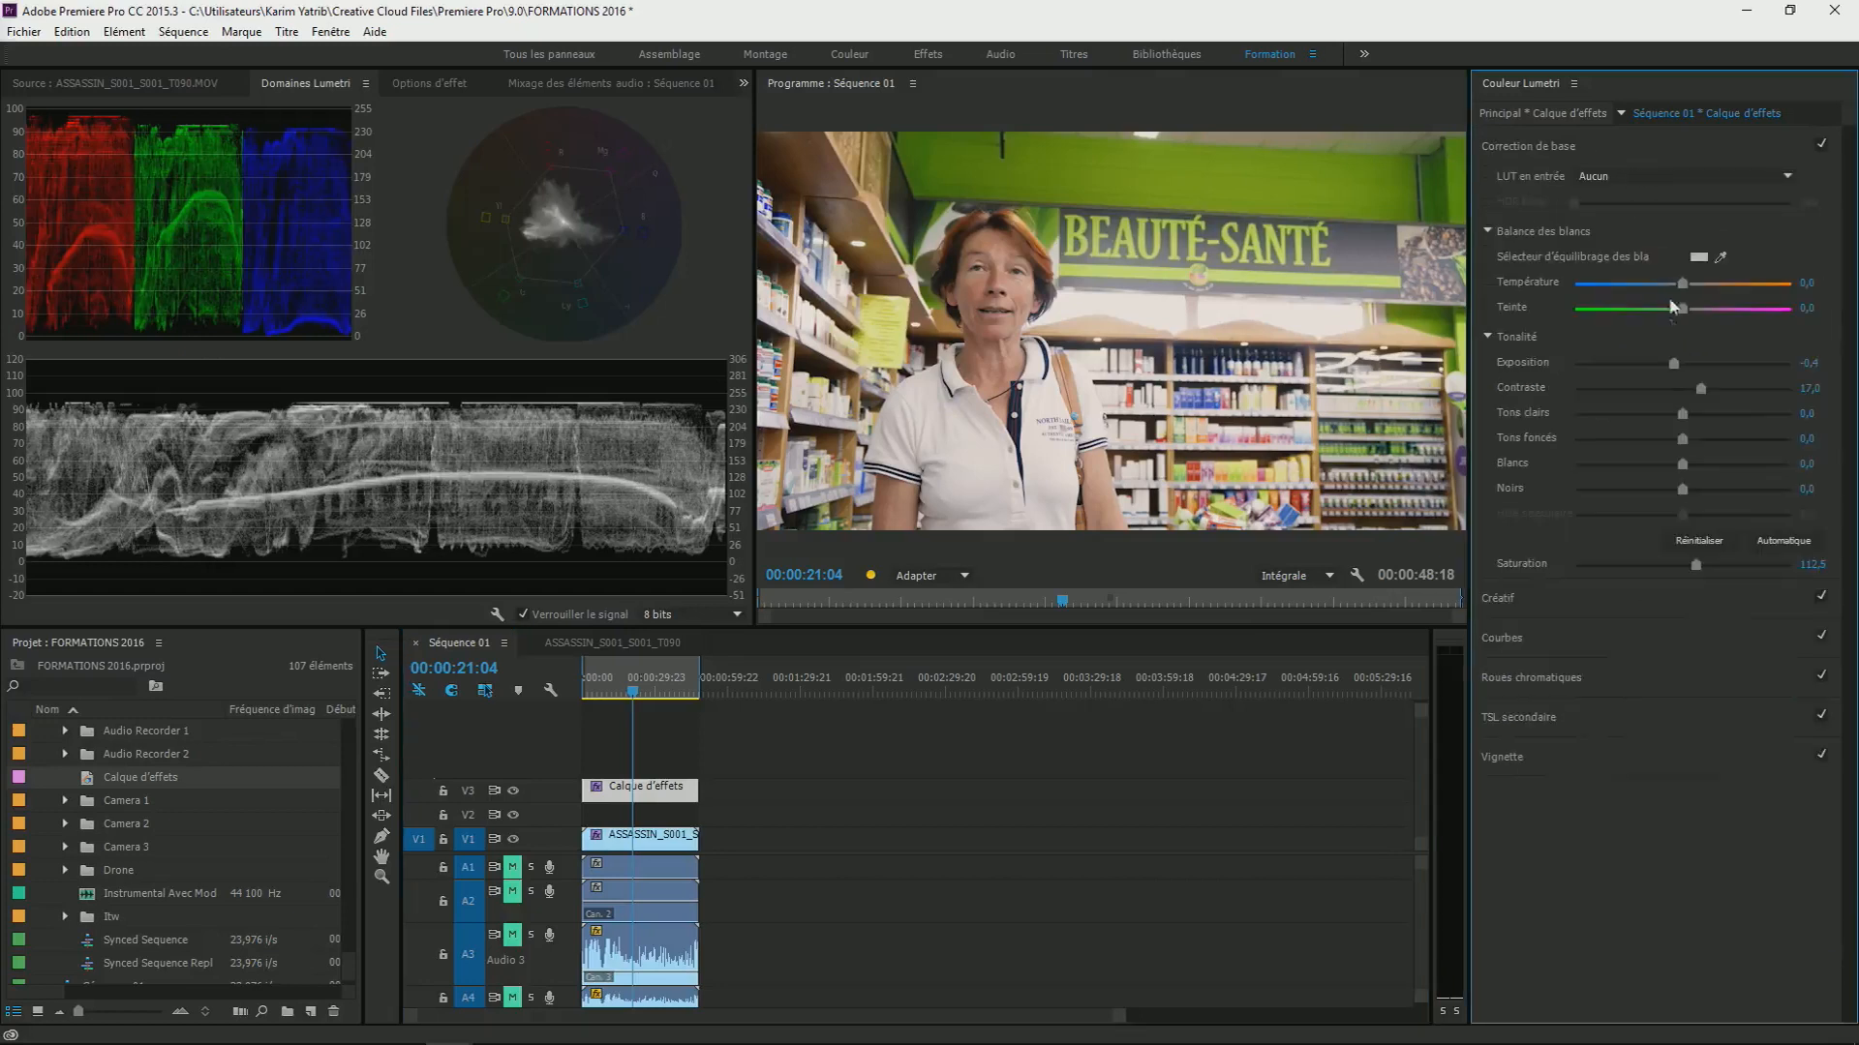
left_click_drag(1684, 419, 1637, 464)
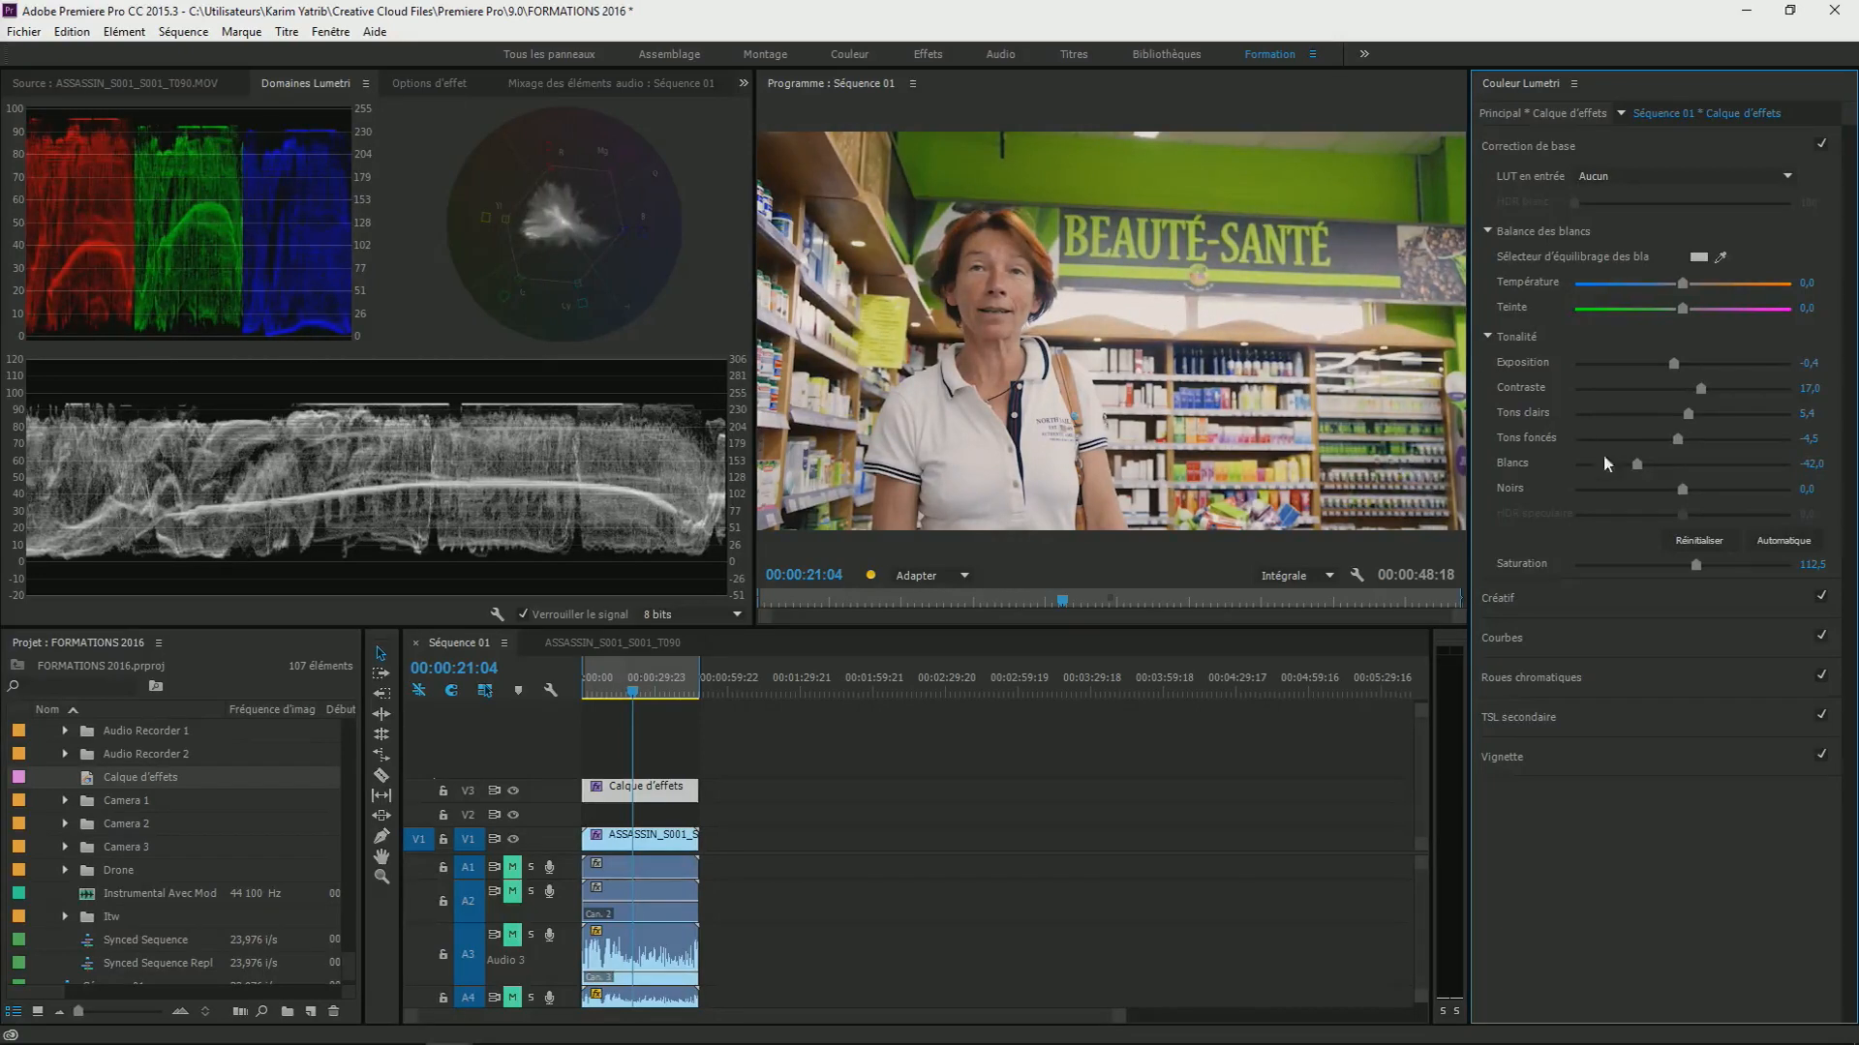
mouse_move(1638, 466)
left_mouse_down()
mouse_move(1531, 469)
mouse_move(1646, 470)
left_mouse_up()
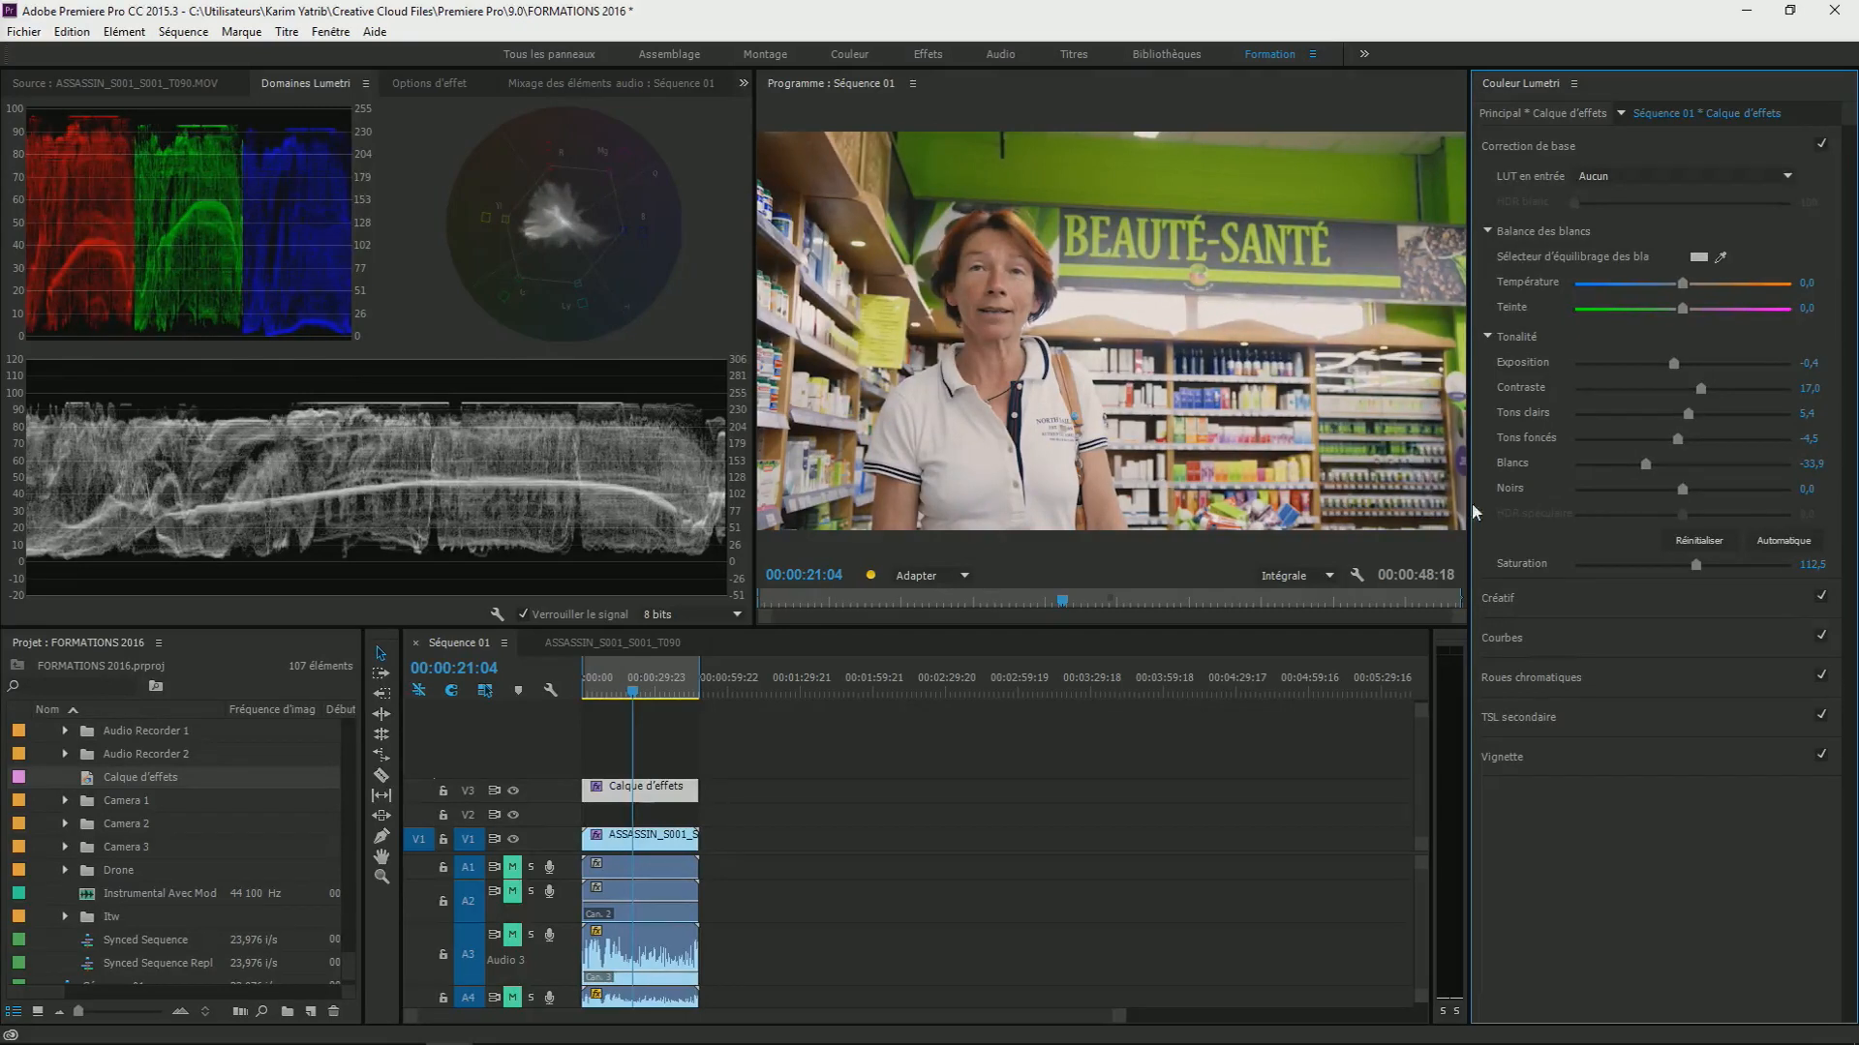
mouse_move(1683, 491)
left_mouse_down()
mouse_move(1705, 496)
mouse_move(1690, 499)
left_mouse_up()
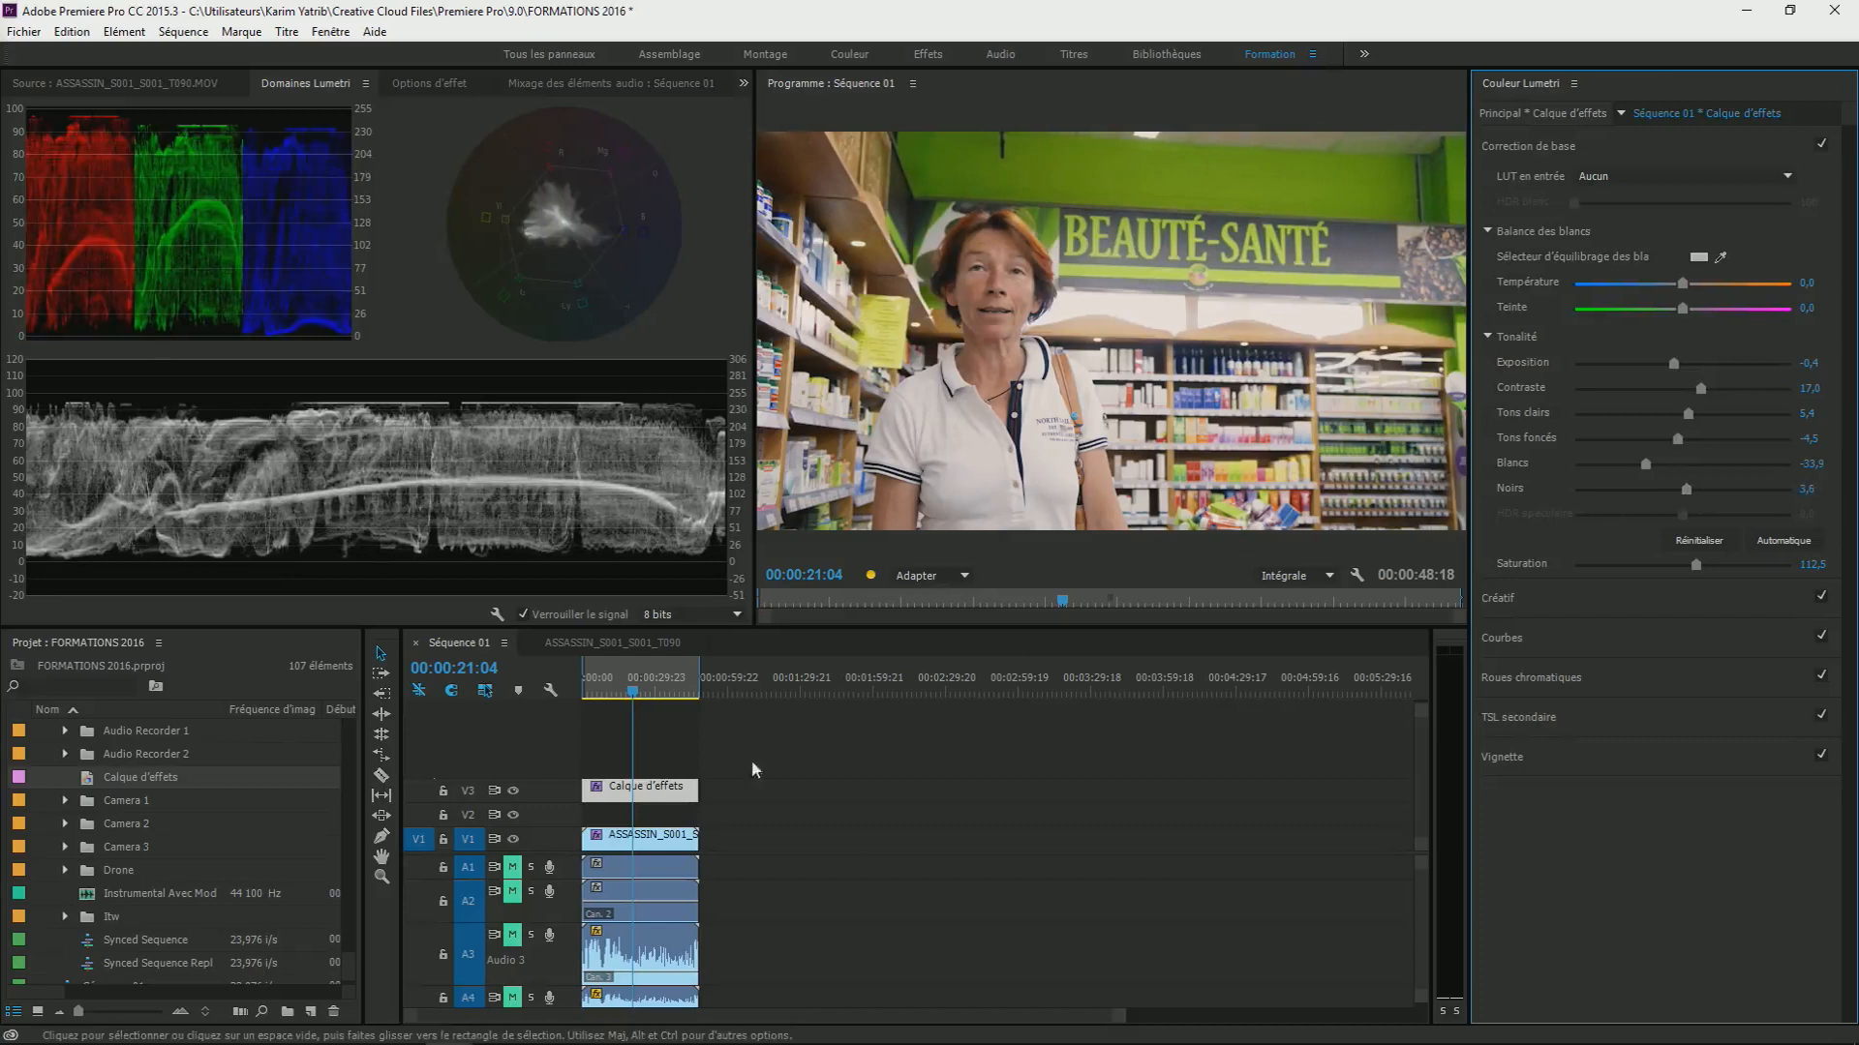
- Compare the adjustment layer with the whole Couleur Lumetri effect off and on, and review other frames of the clip
left_click(438, 83)
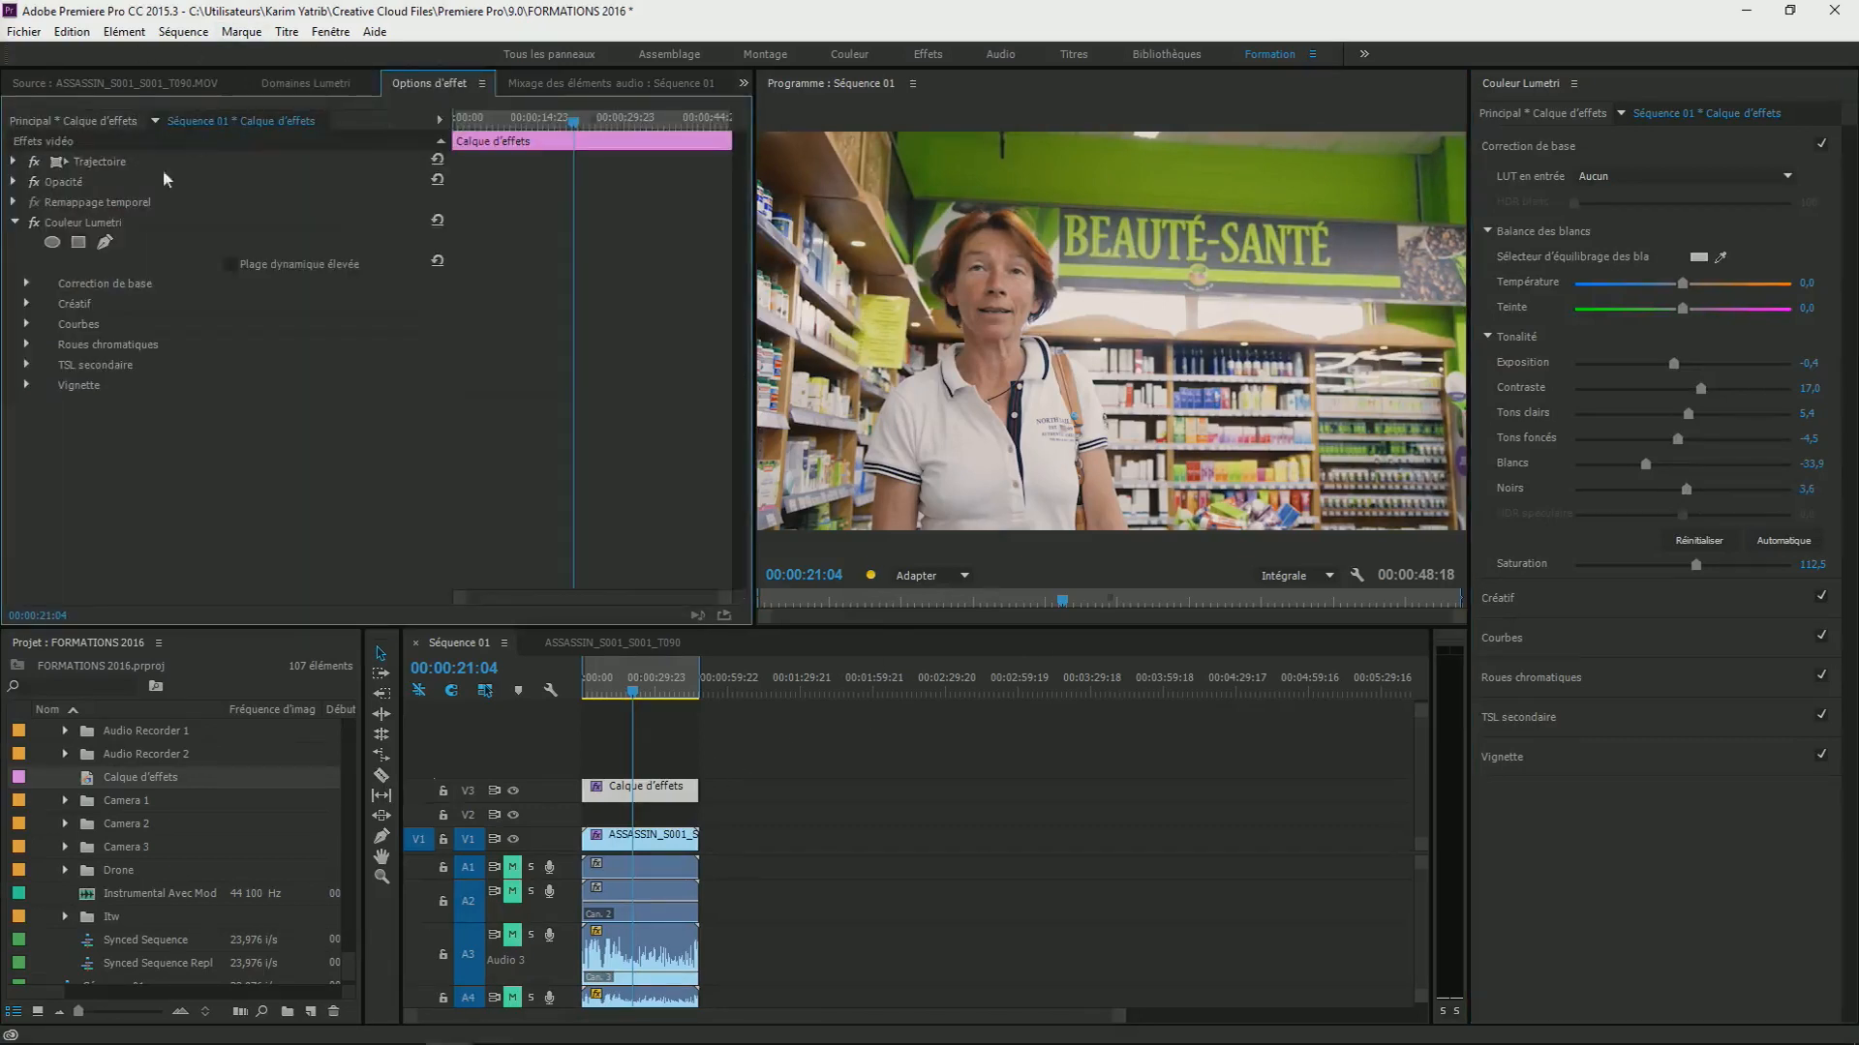
left_click(34, 222)
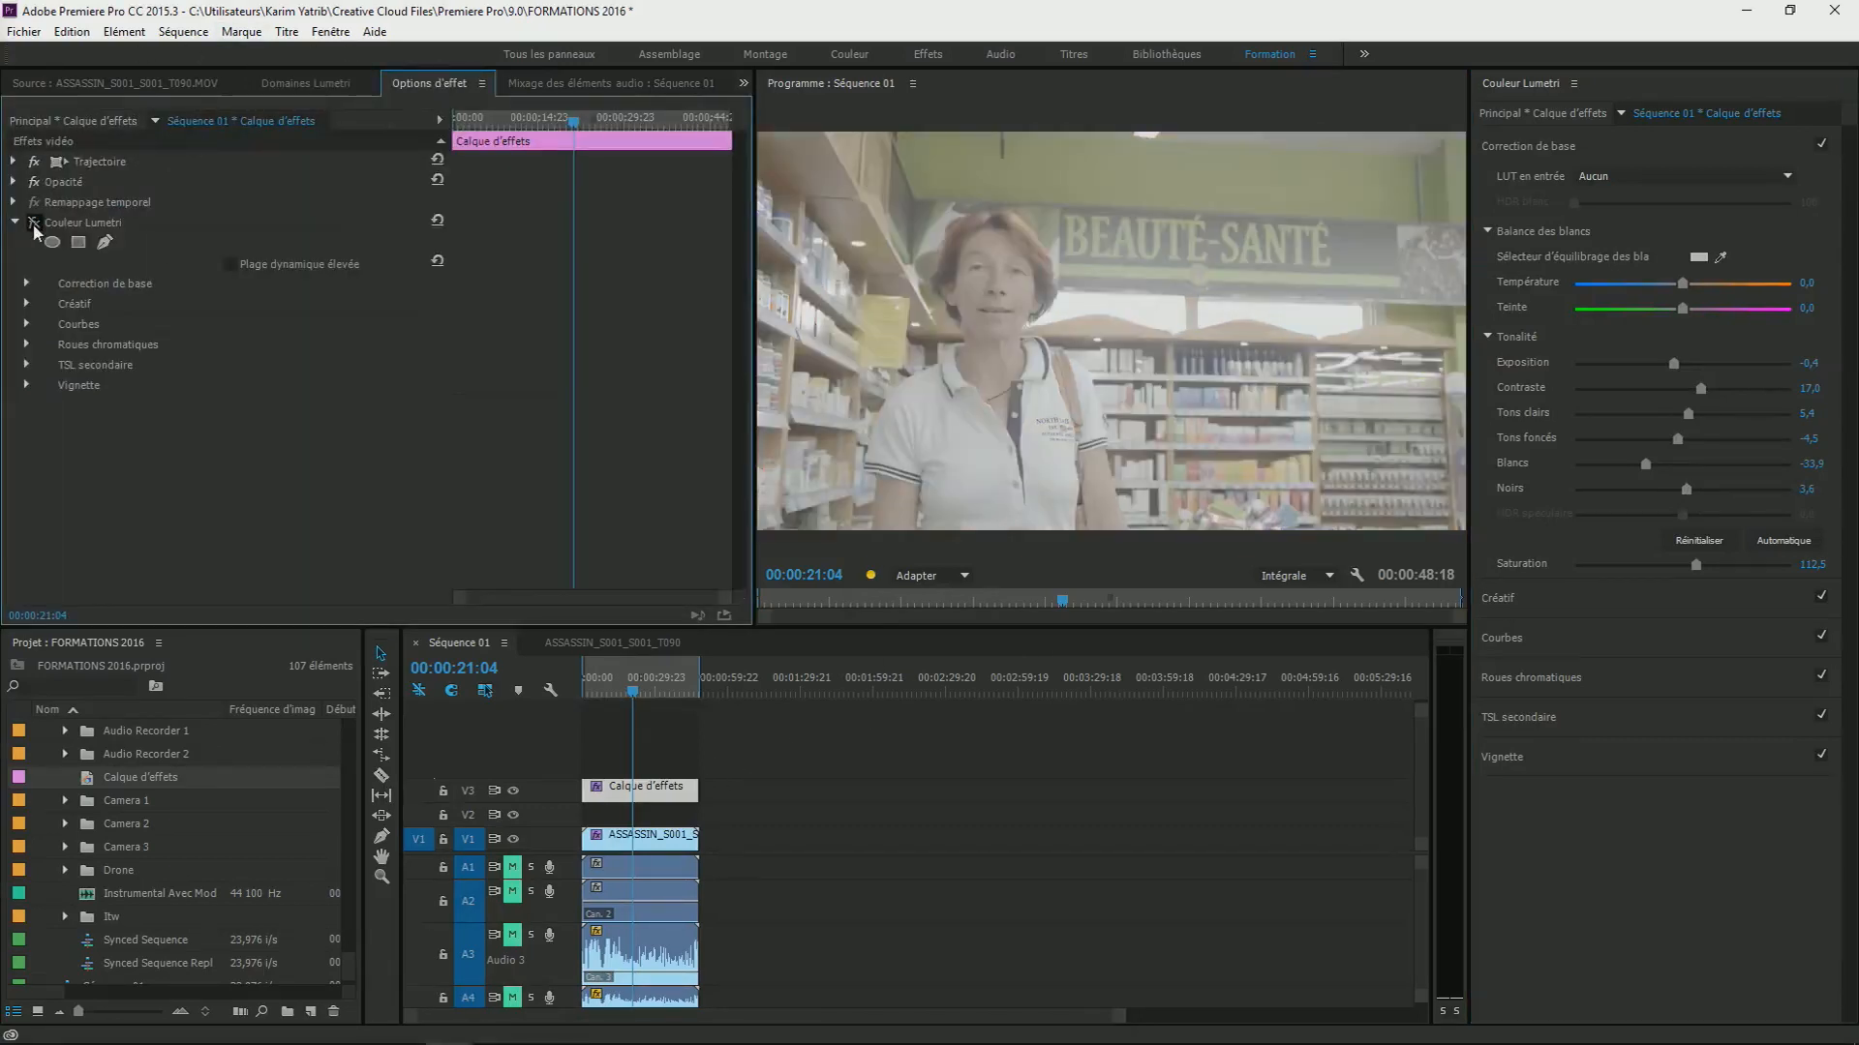
left_click(35, 225)
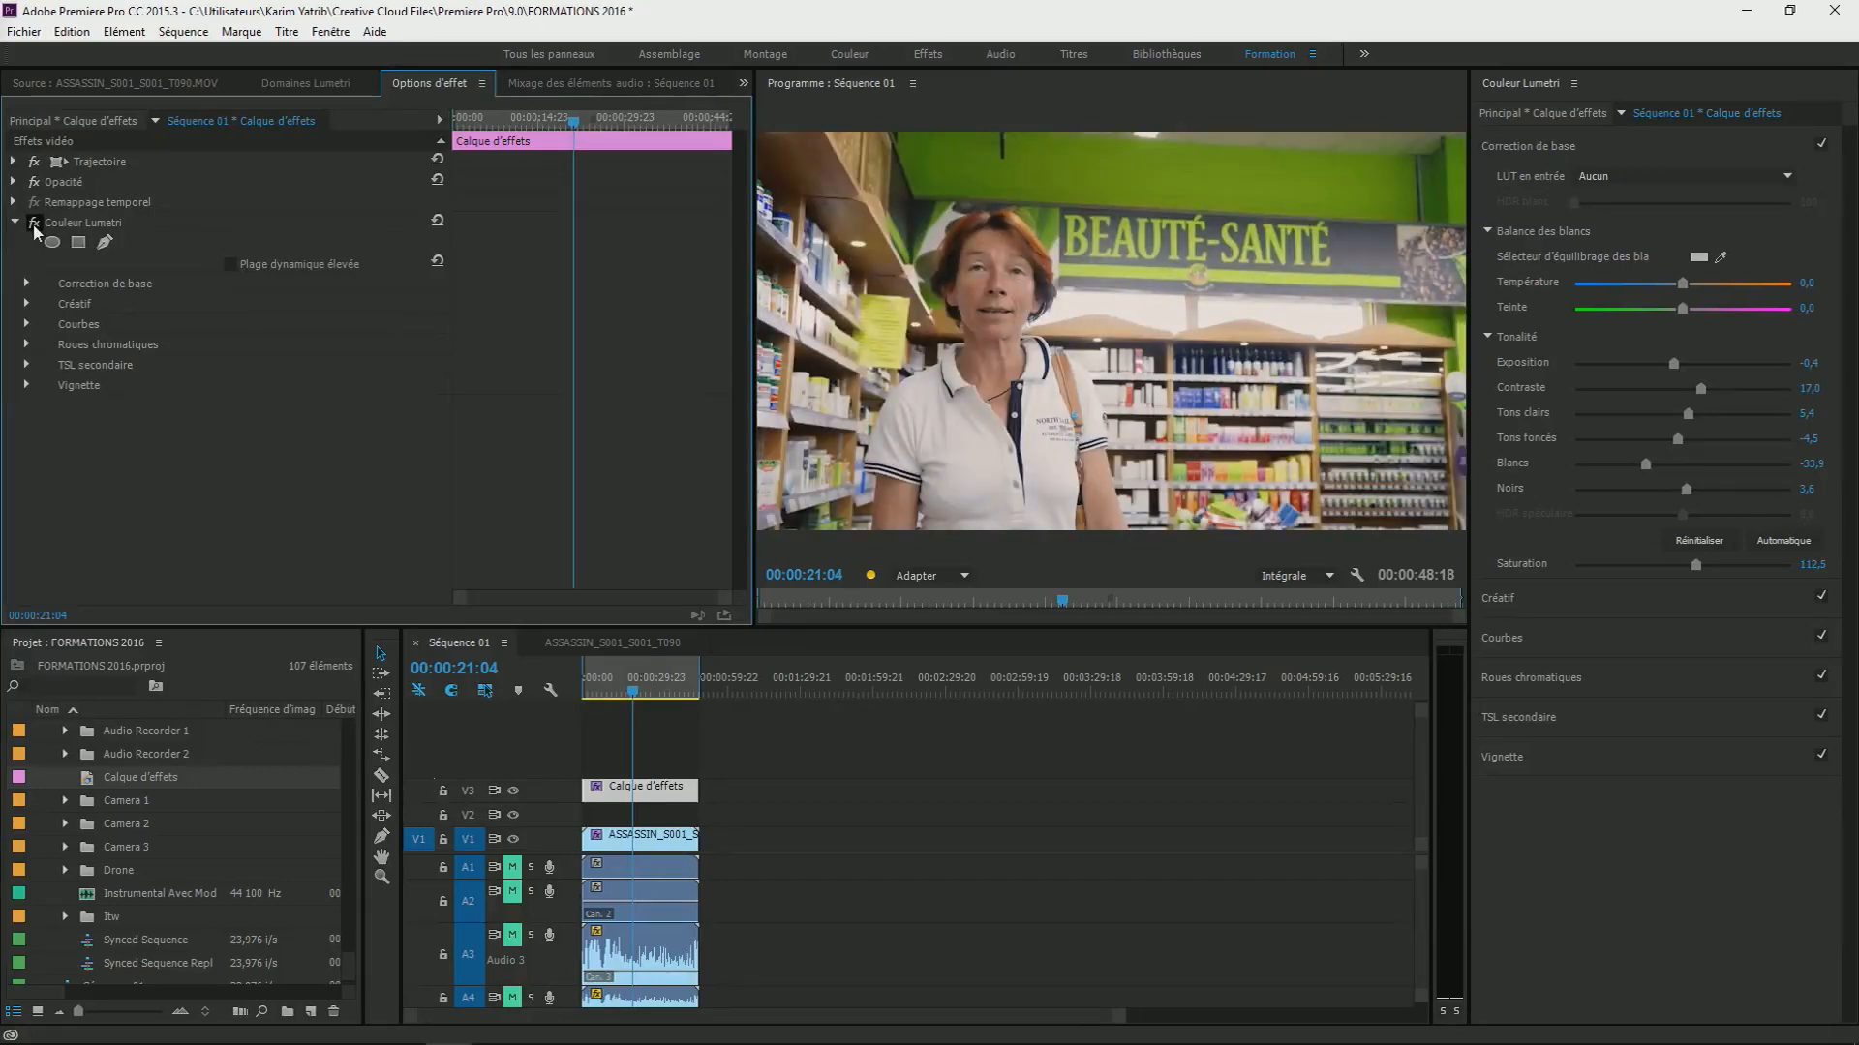
left_click(35, 224)
left_click(35, 225)
left_click(35, 225)
left_click(35, 224)
left_click(613, 693)
left_click_drag(612, 697, 637, 705)
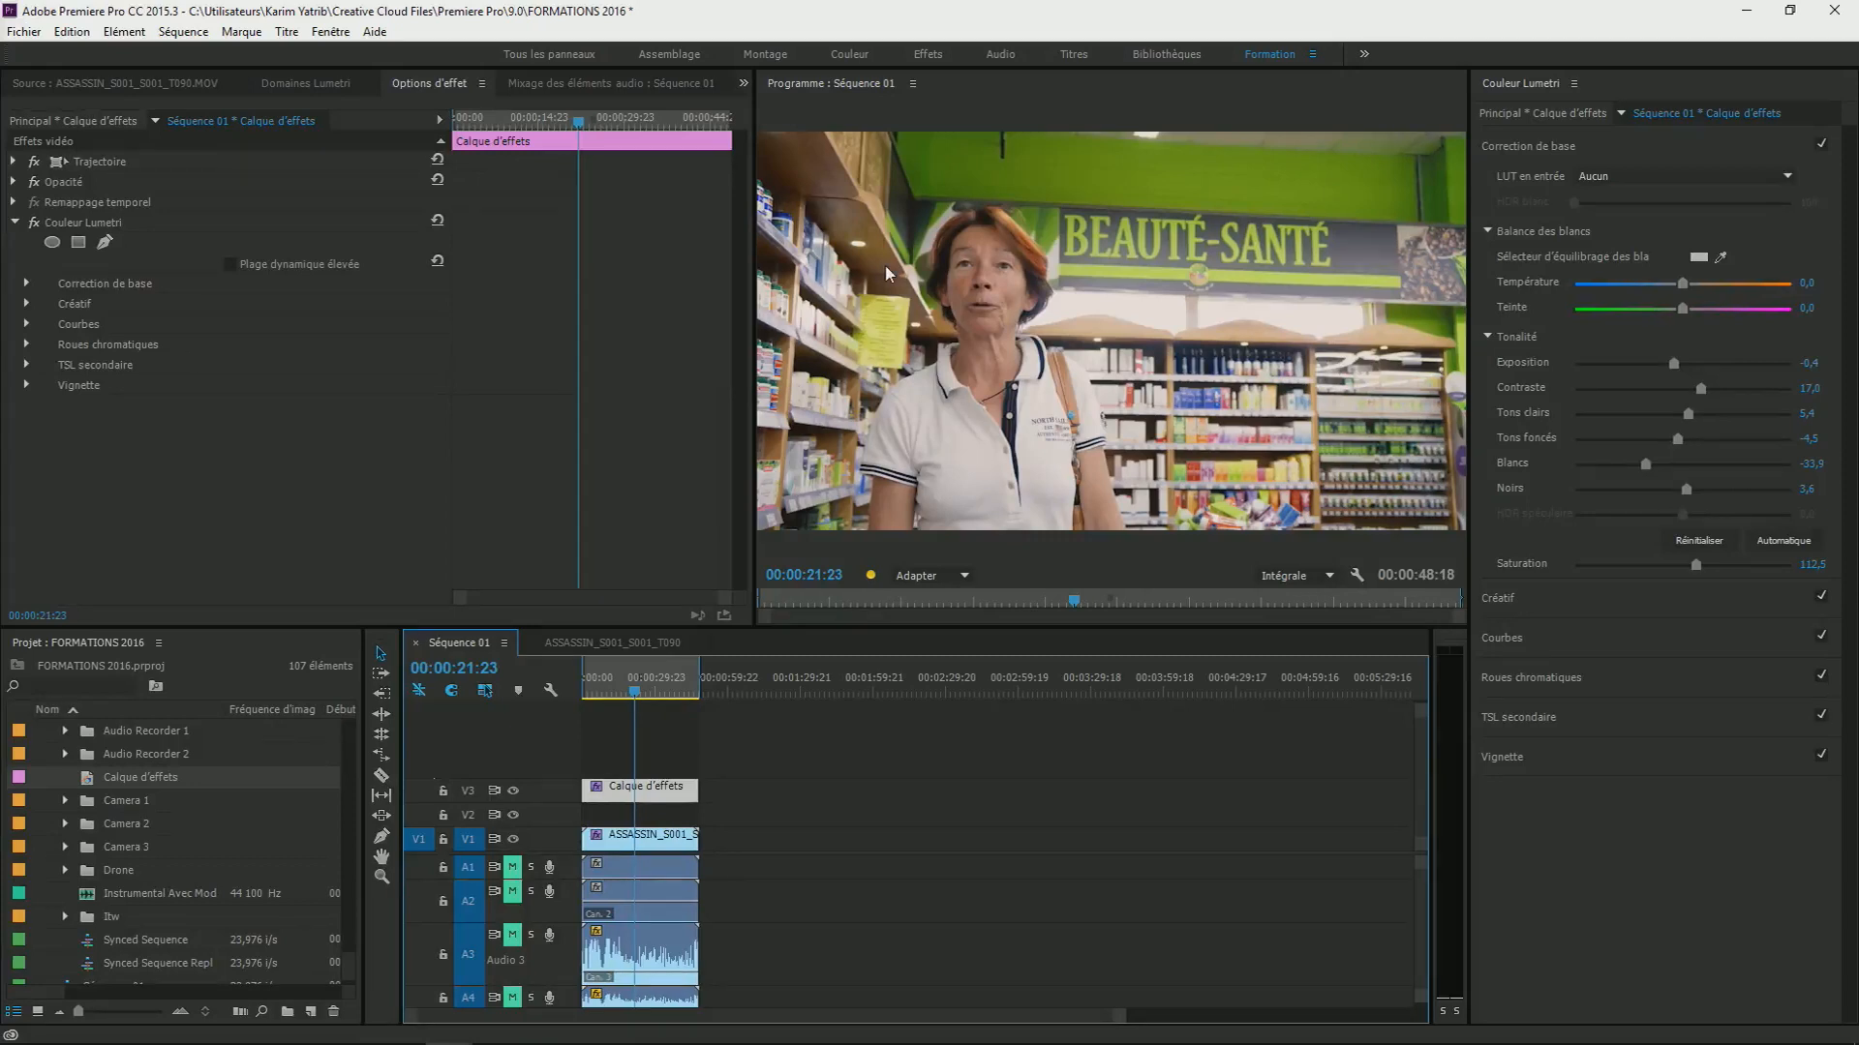
- Bring back the Lumetri scopes and set the white balance temperature to 2.7 and tint to 0.9
left_click(328, 83)
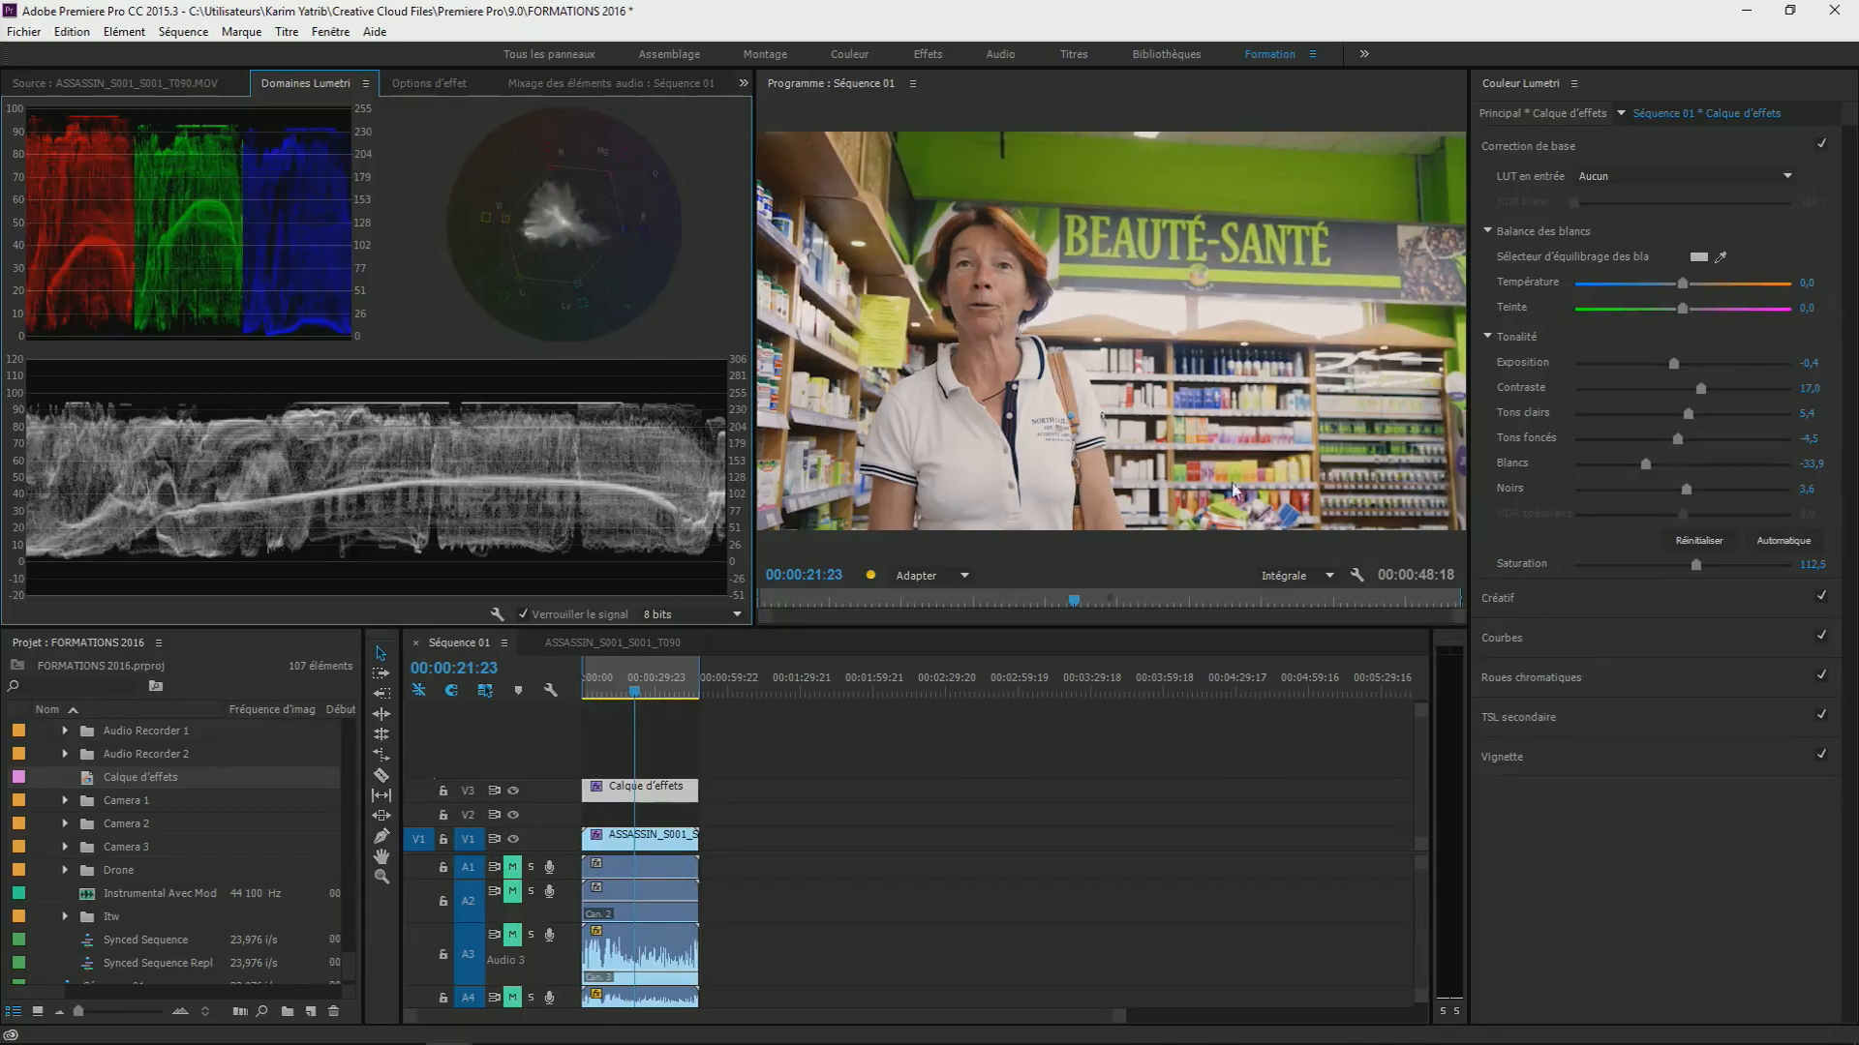
mouse_move(1684, 290)
left_mouse_down()
mouse_move(1648, 287)
mouse_move(1697, 286)
left_mouse_up()
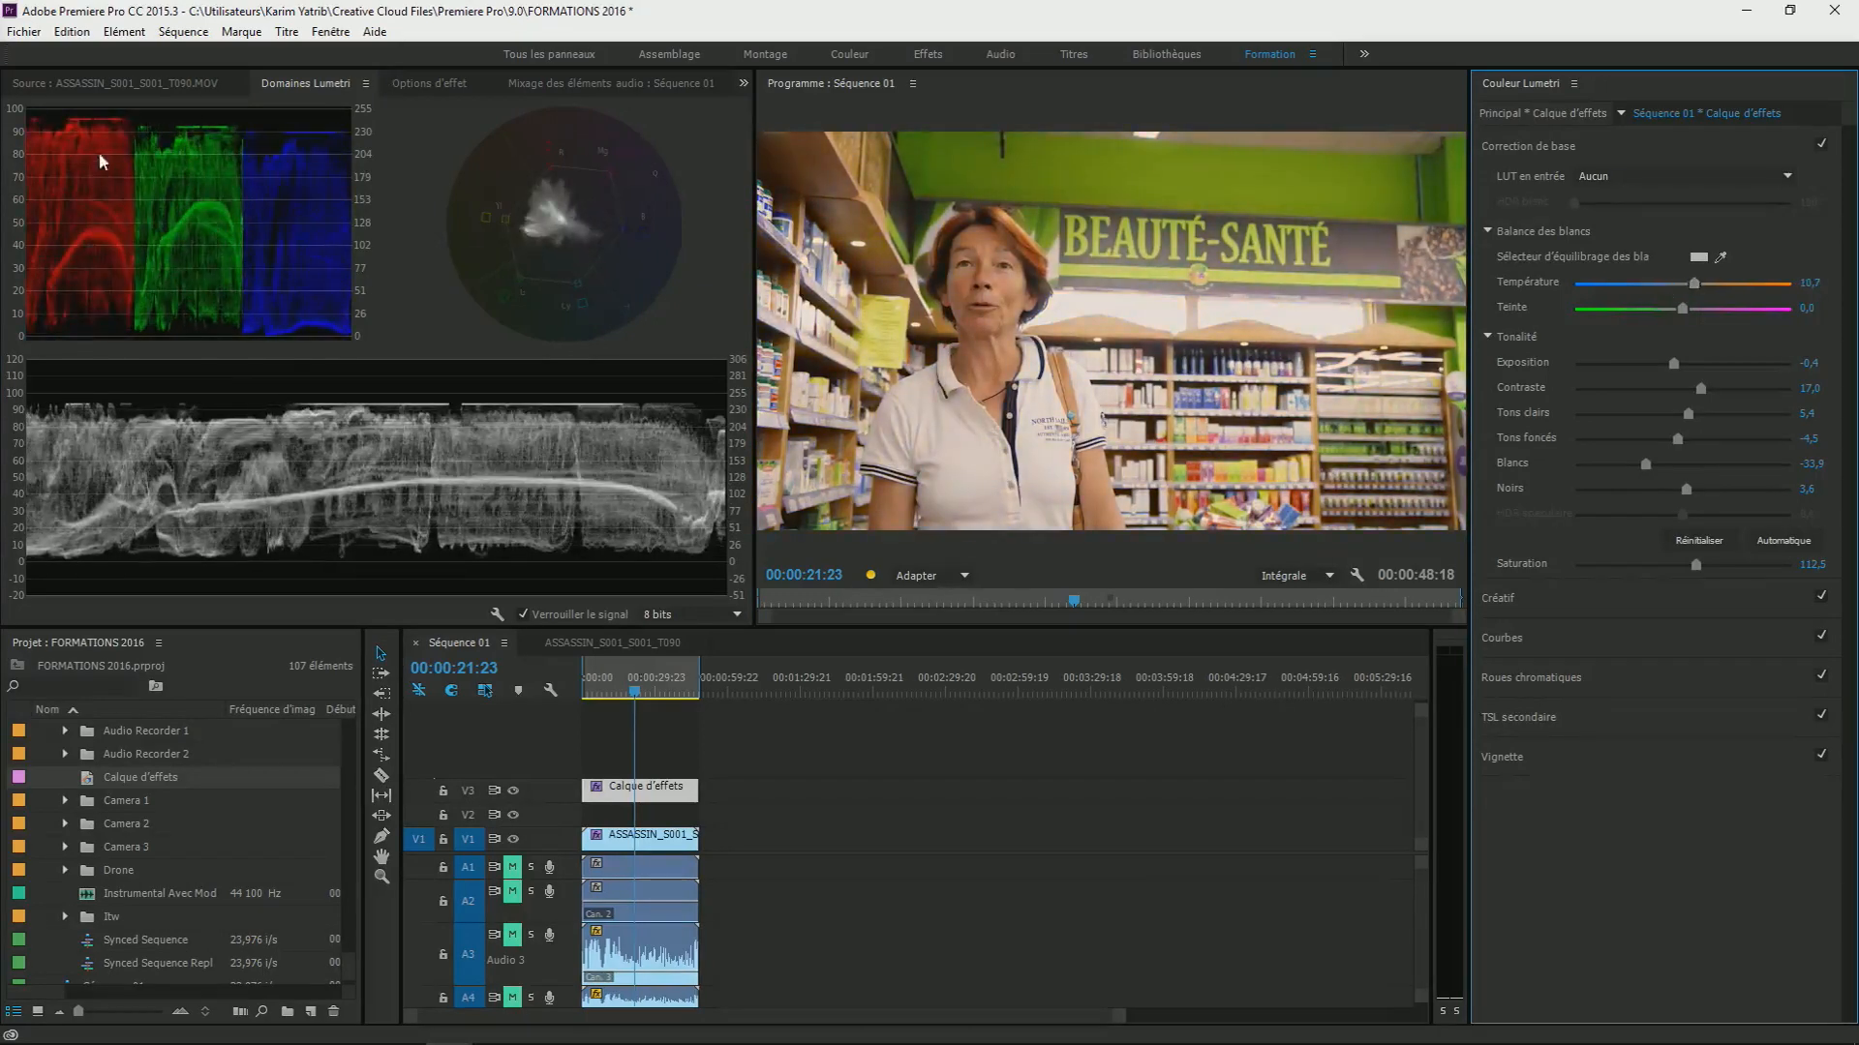
left_click_drag(1696, 288, 1661, 284)
mouse_move(1701, 287)
left_mouse_down()
mouse_move(1681, 289)
mouse_move(1685, 320)
left_mouse_up()
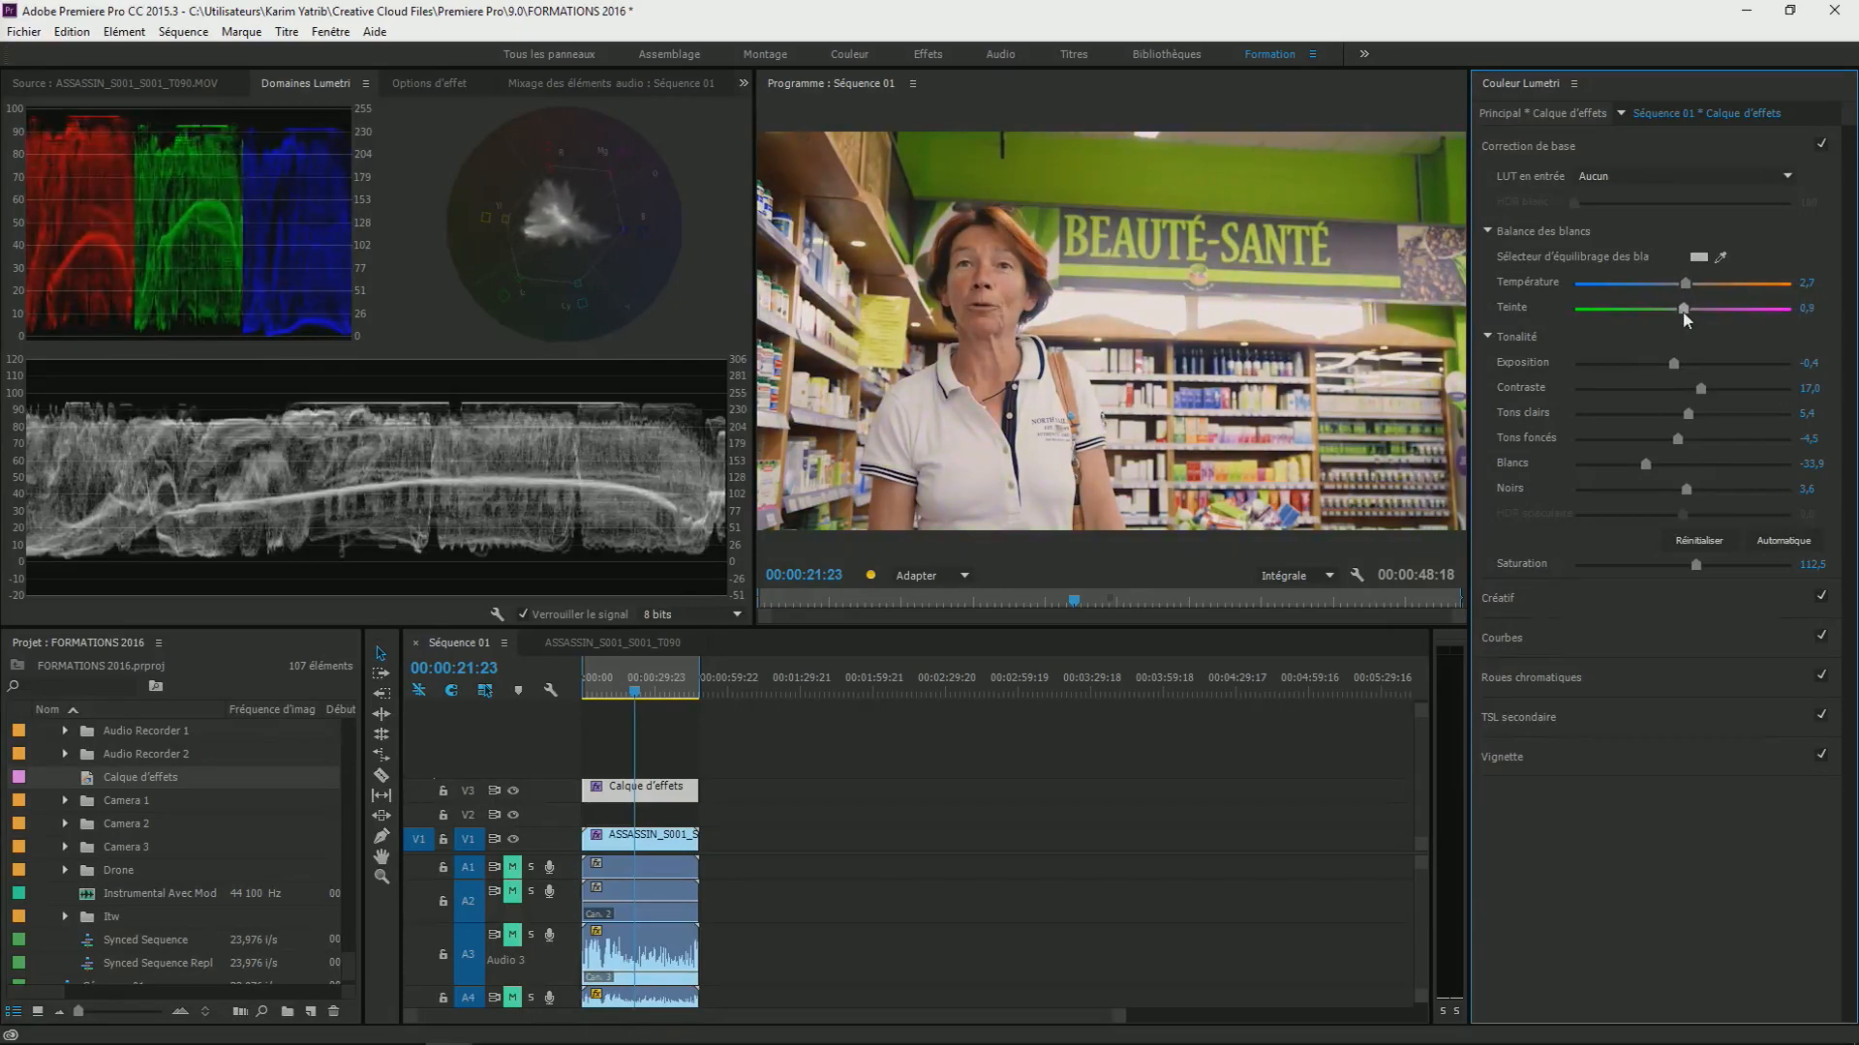
- Review the graded interview at several frames between about 16 and 28 seconds, checking the image and the Lumetri scopes
left_click(610, 689)
left_click_drag(610, 689, 646, 691)
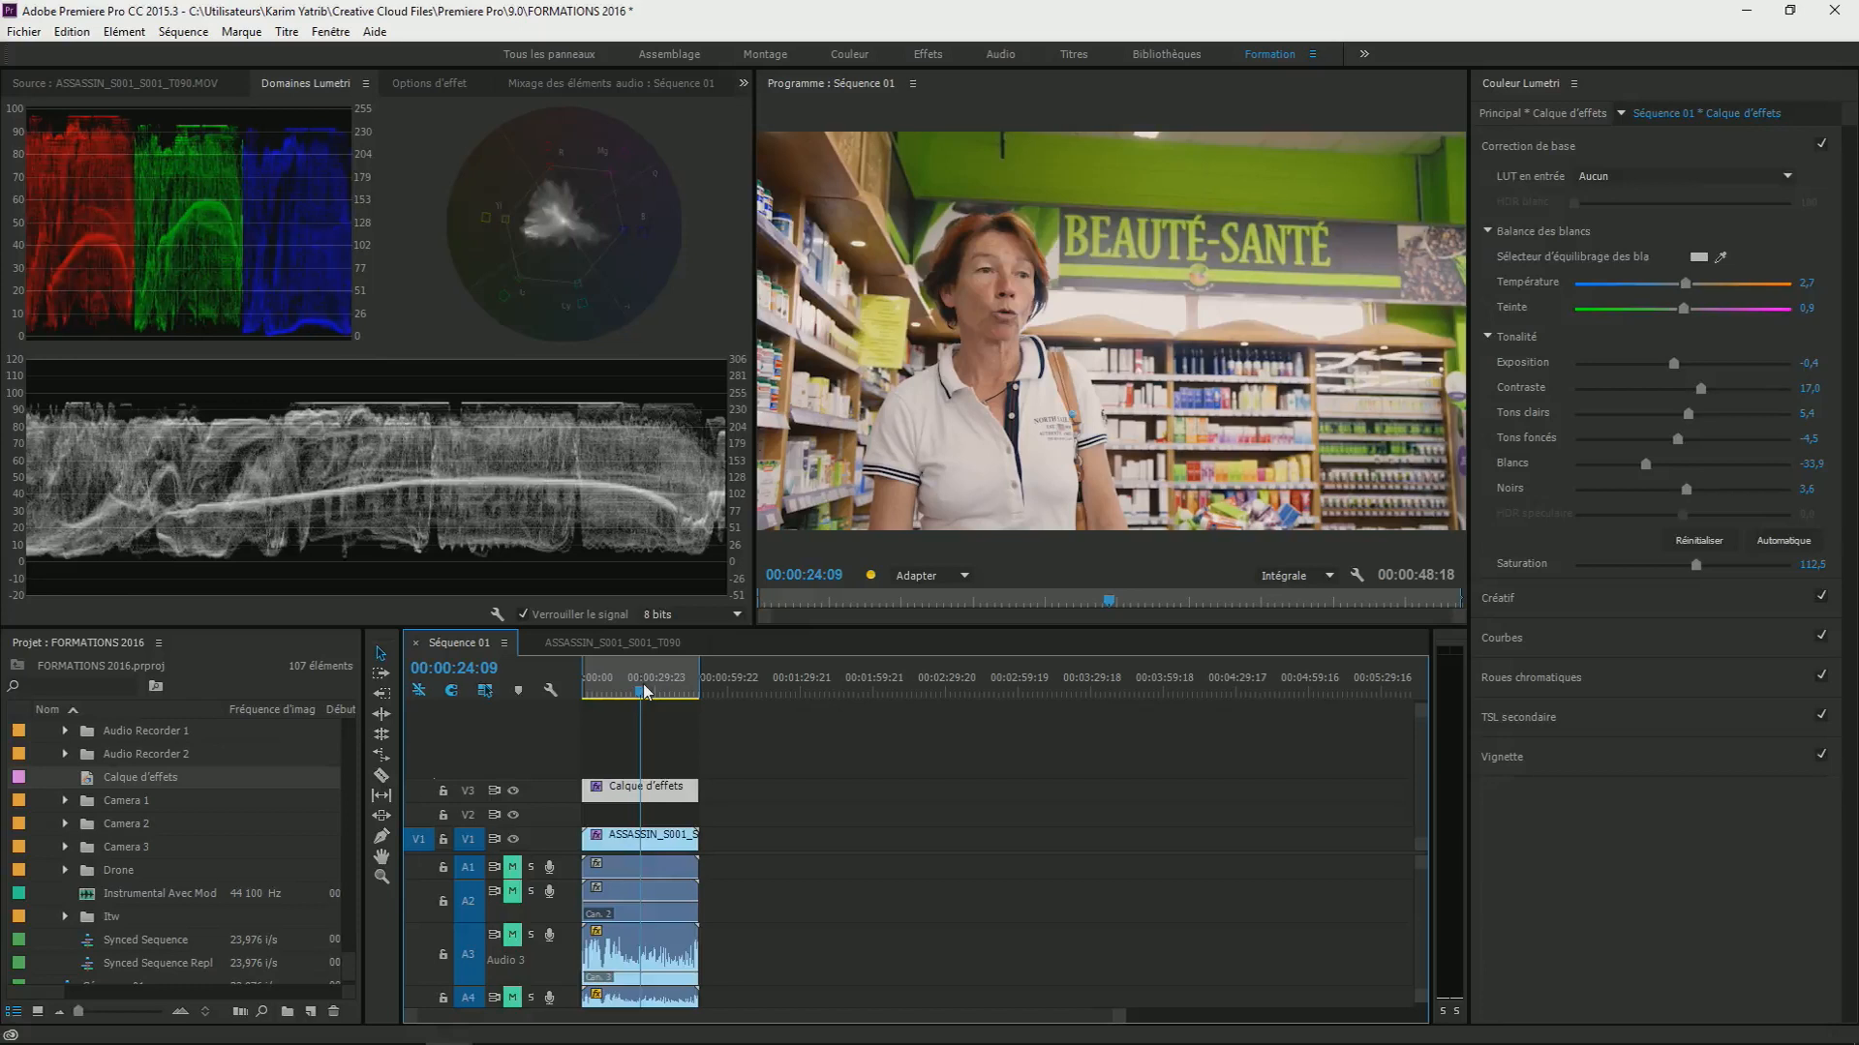
left_click_drag(645, 690, 634, 695)
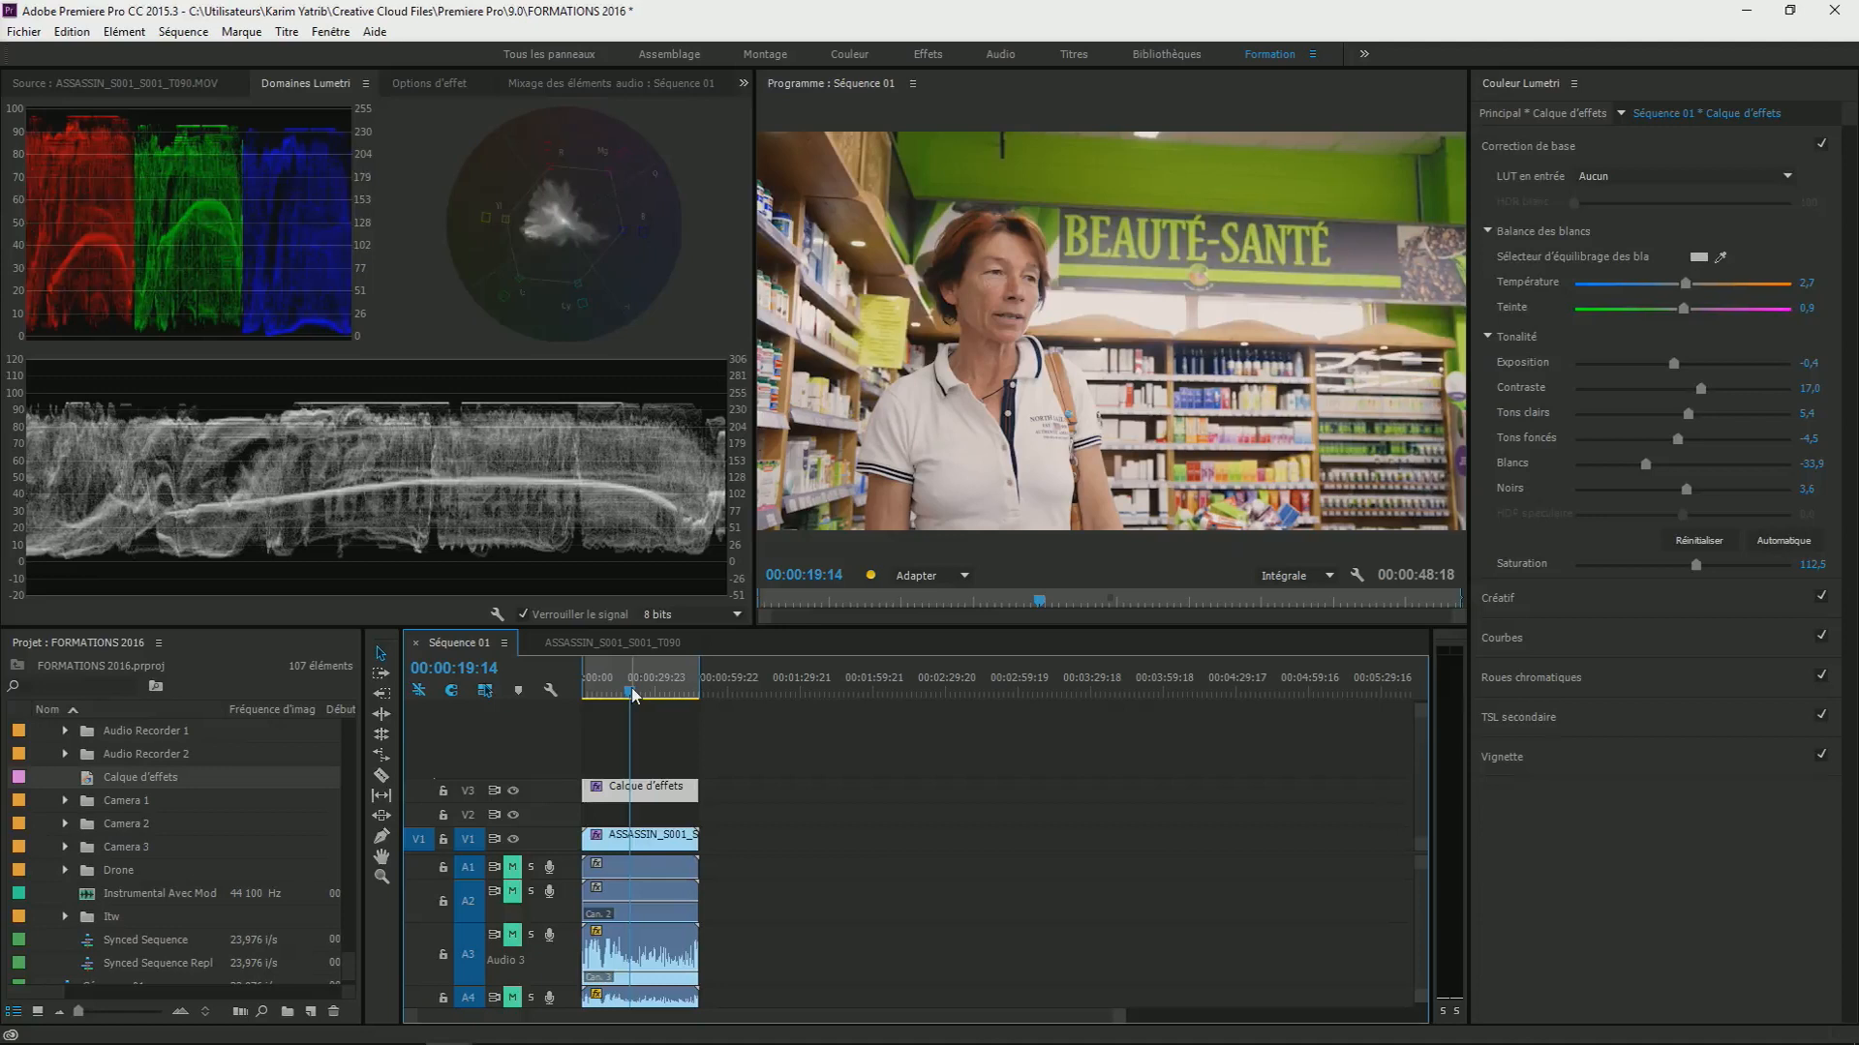
left_click_drag(631, 687, 631, 691)
left_click_drag(631, 691, 639, 695)
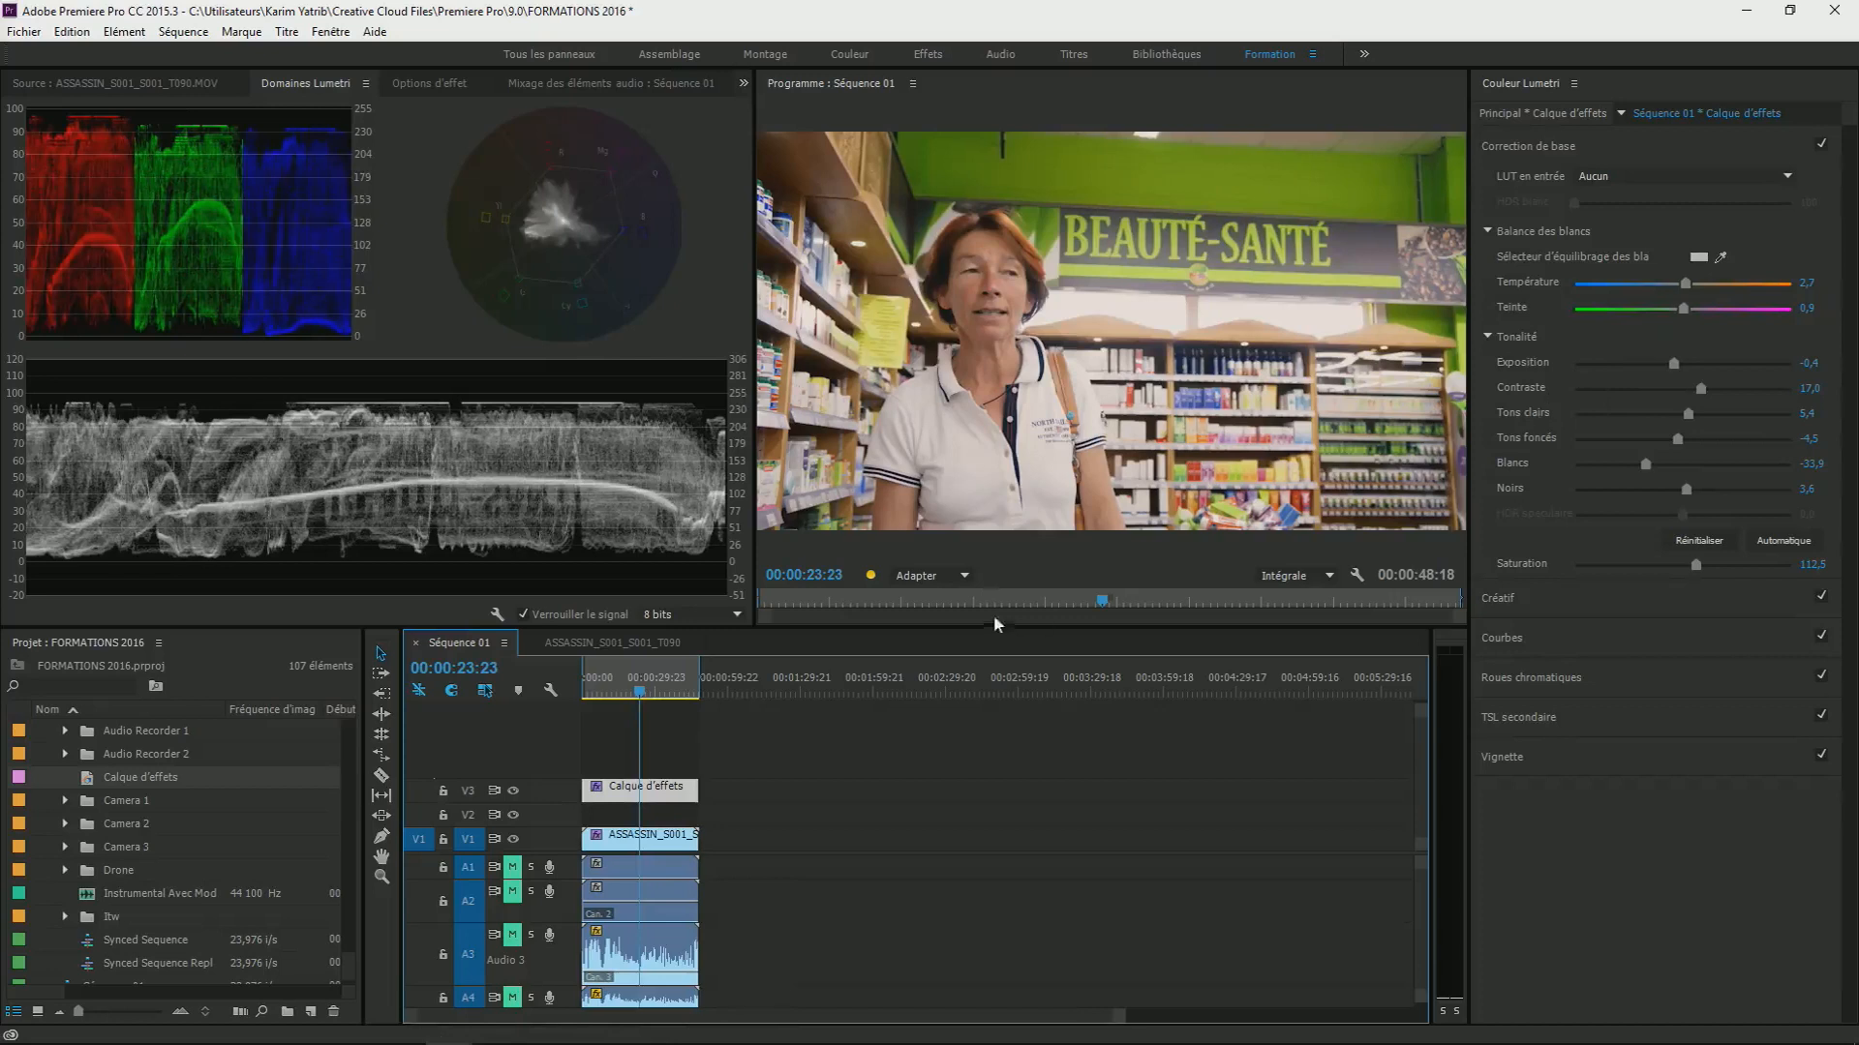
left_click_drag(636, 697, 625, 693)
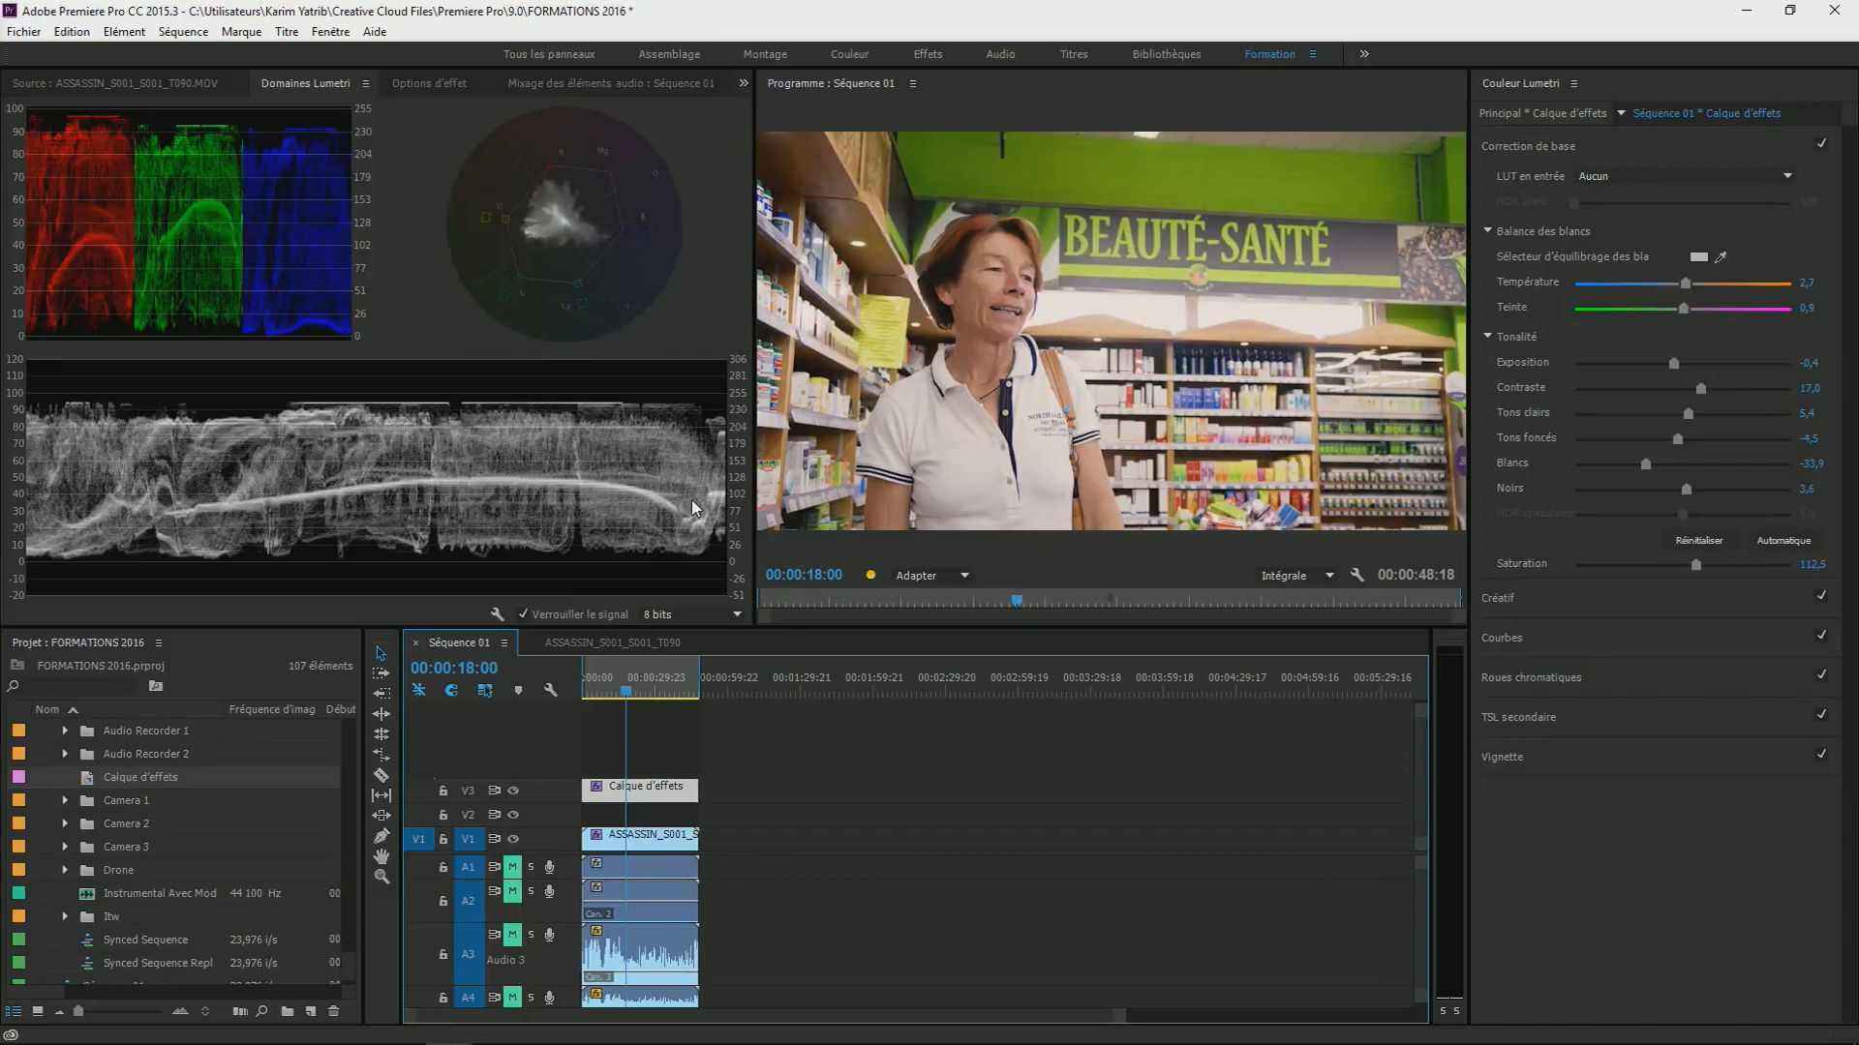
left_click(622, 693)
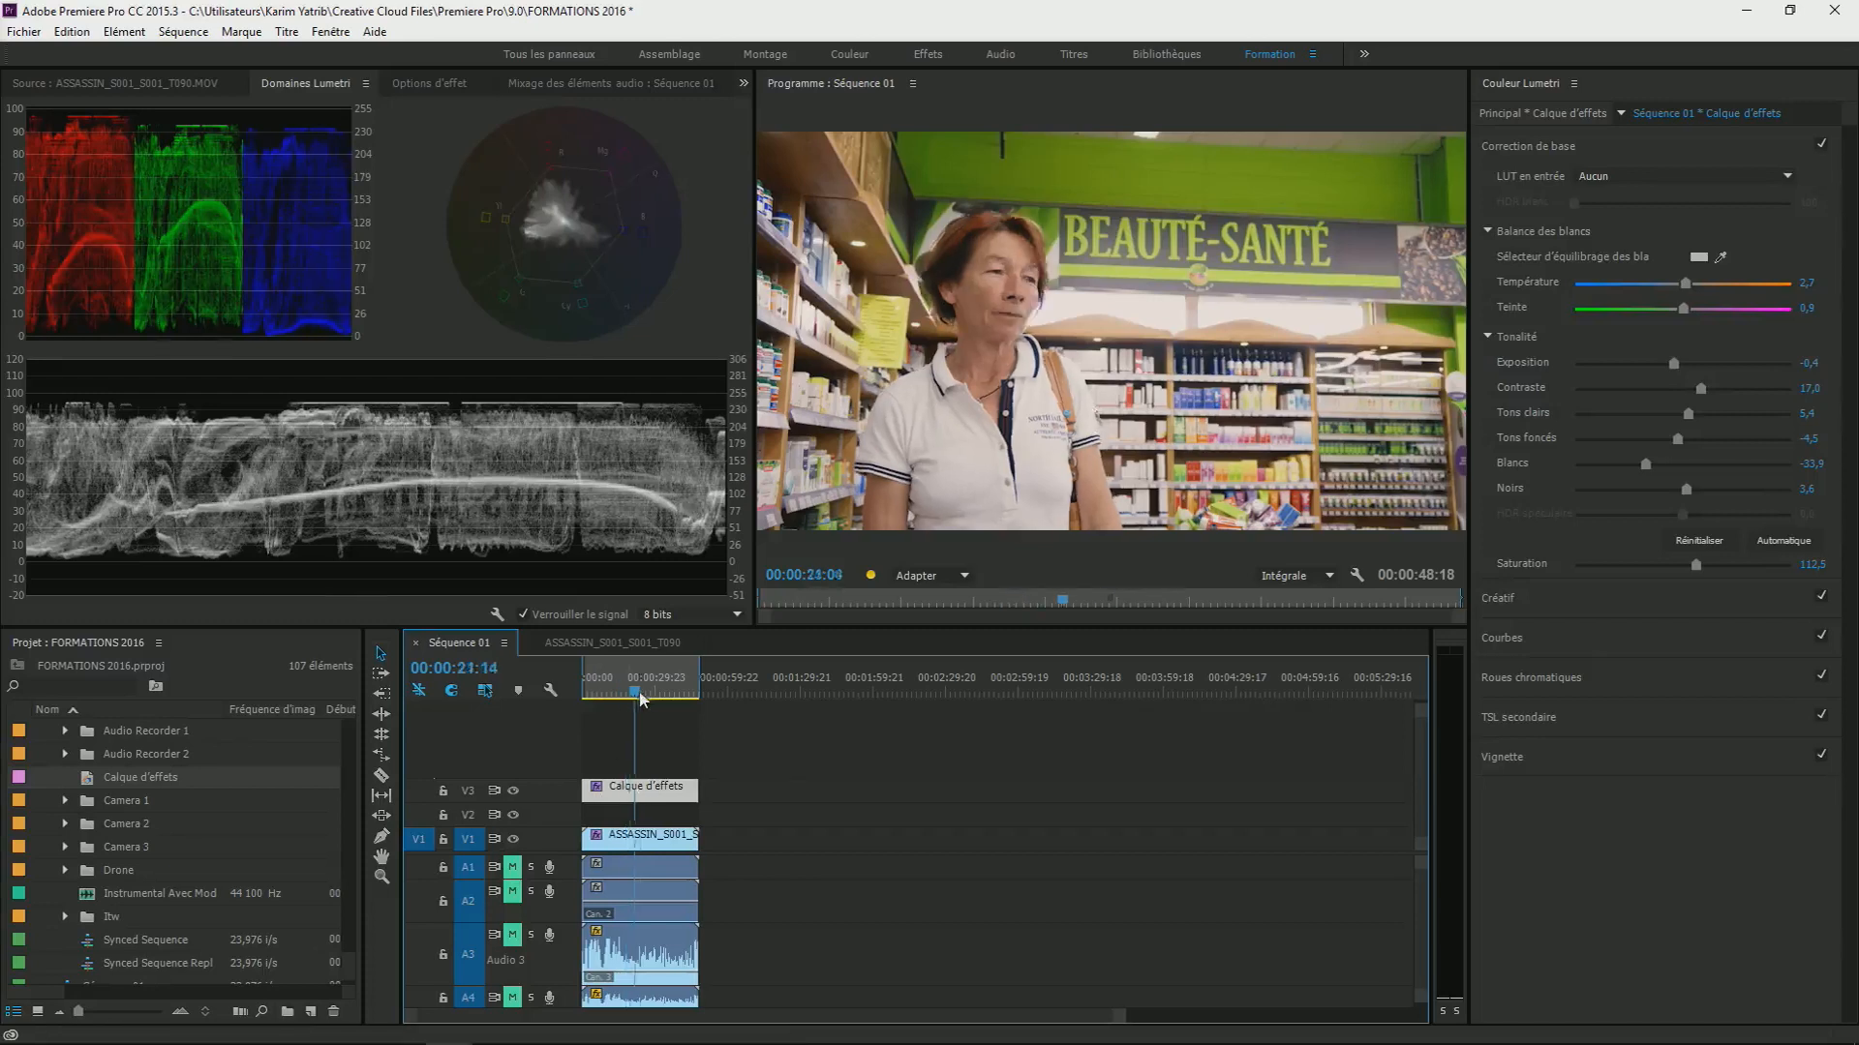
left_click_drag(624, 698, 621, 698)
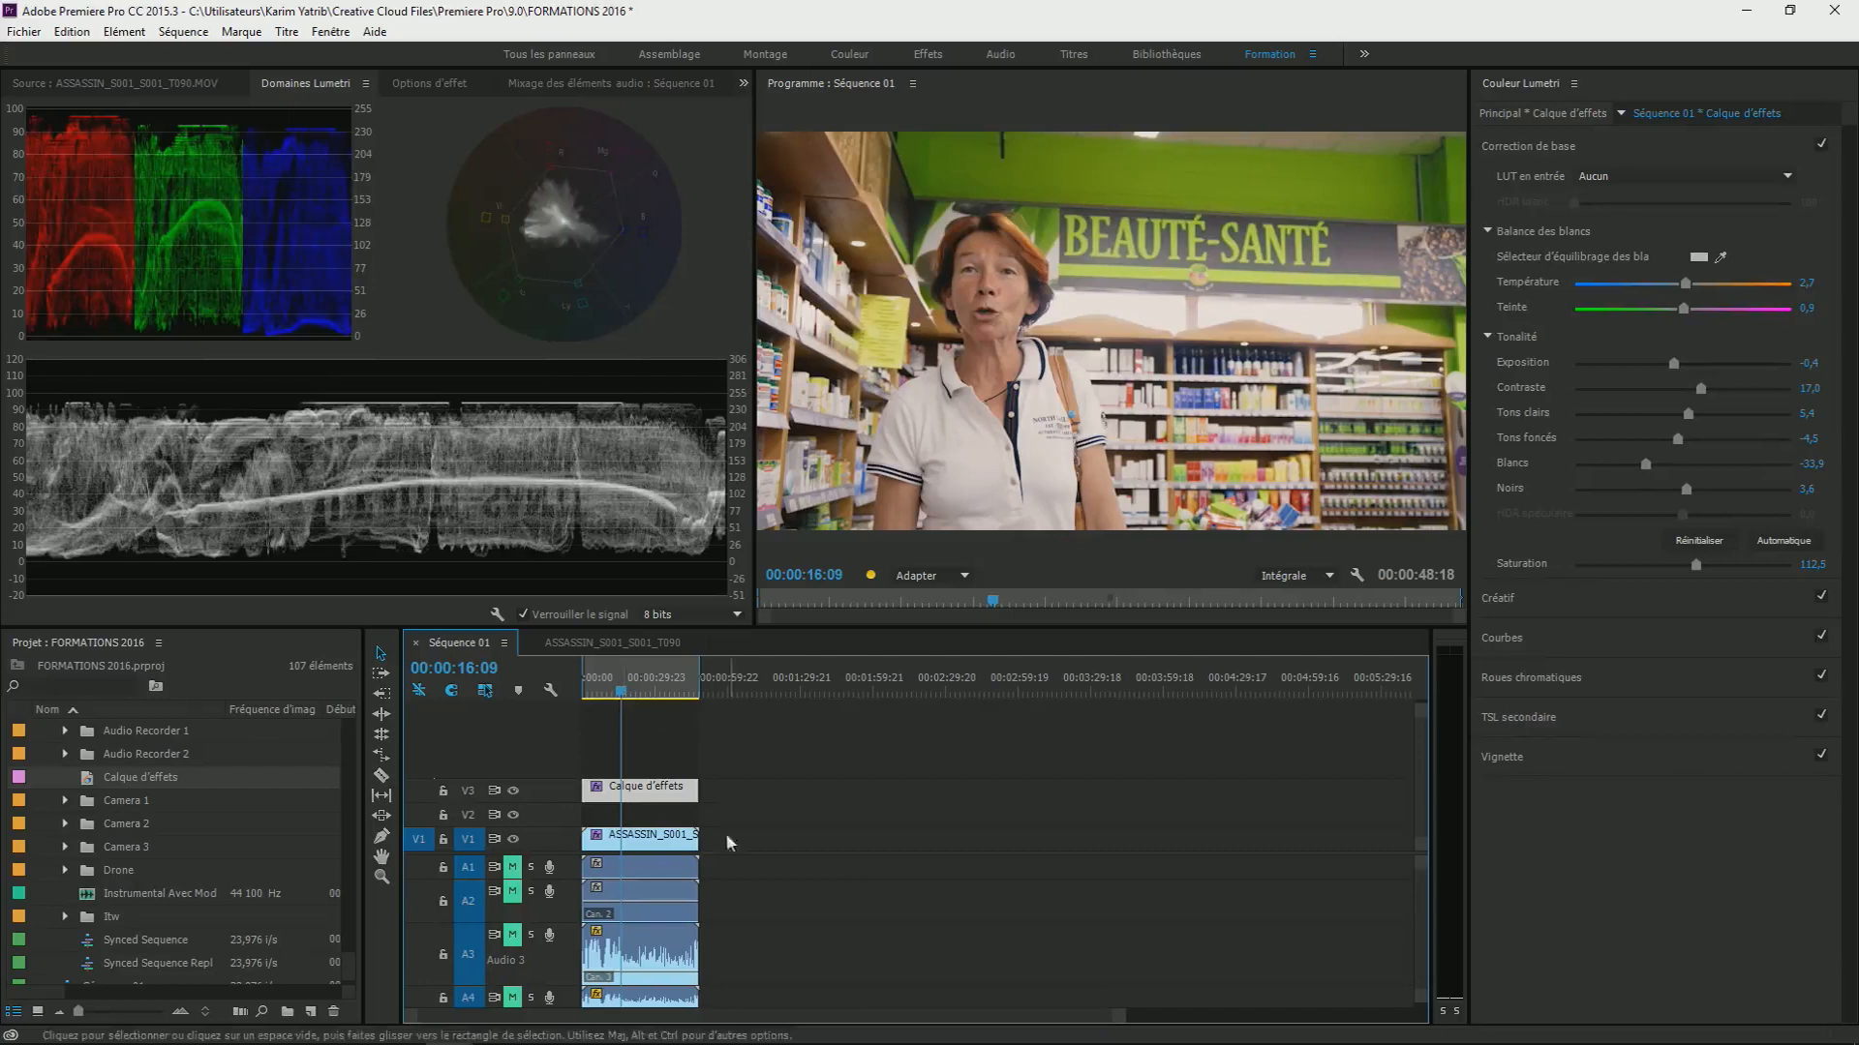
left_click_drag(642, 688, 653, 693)
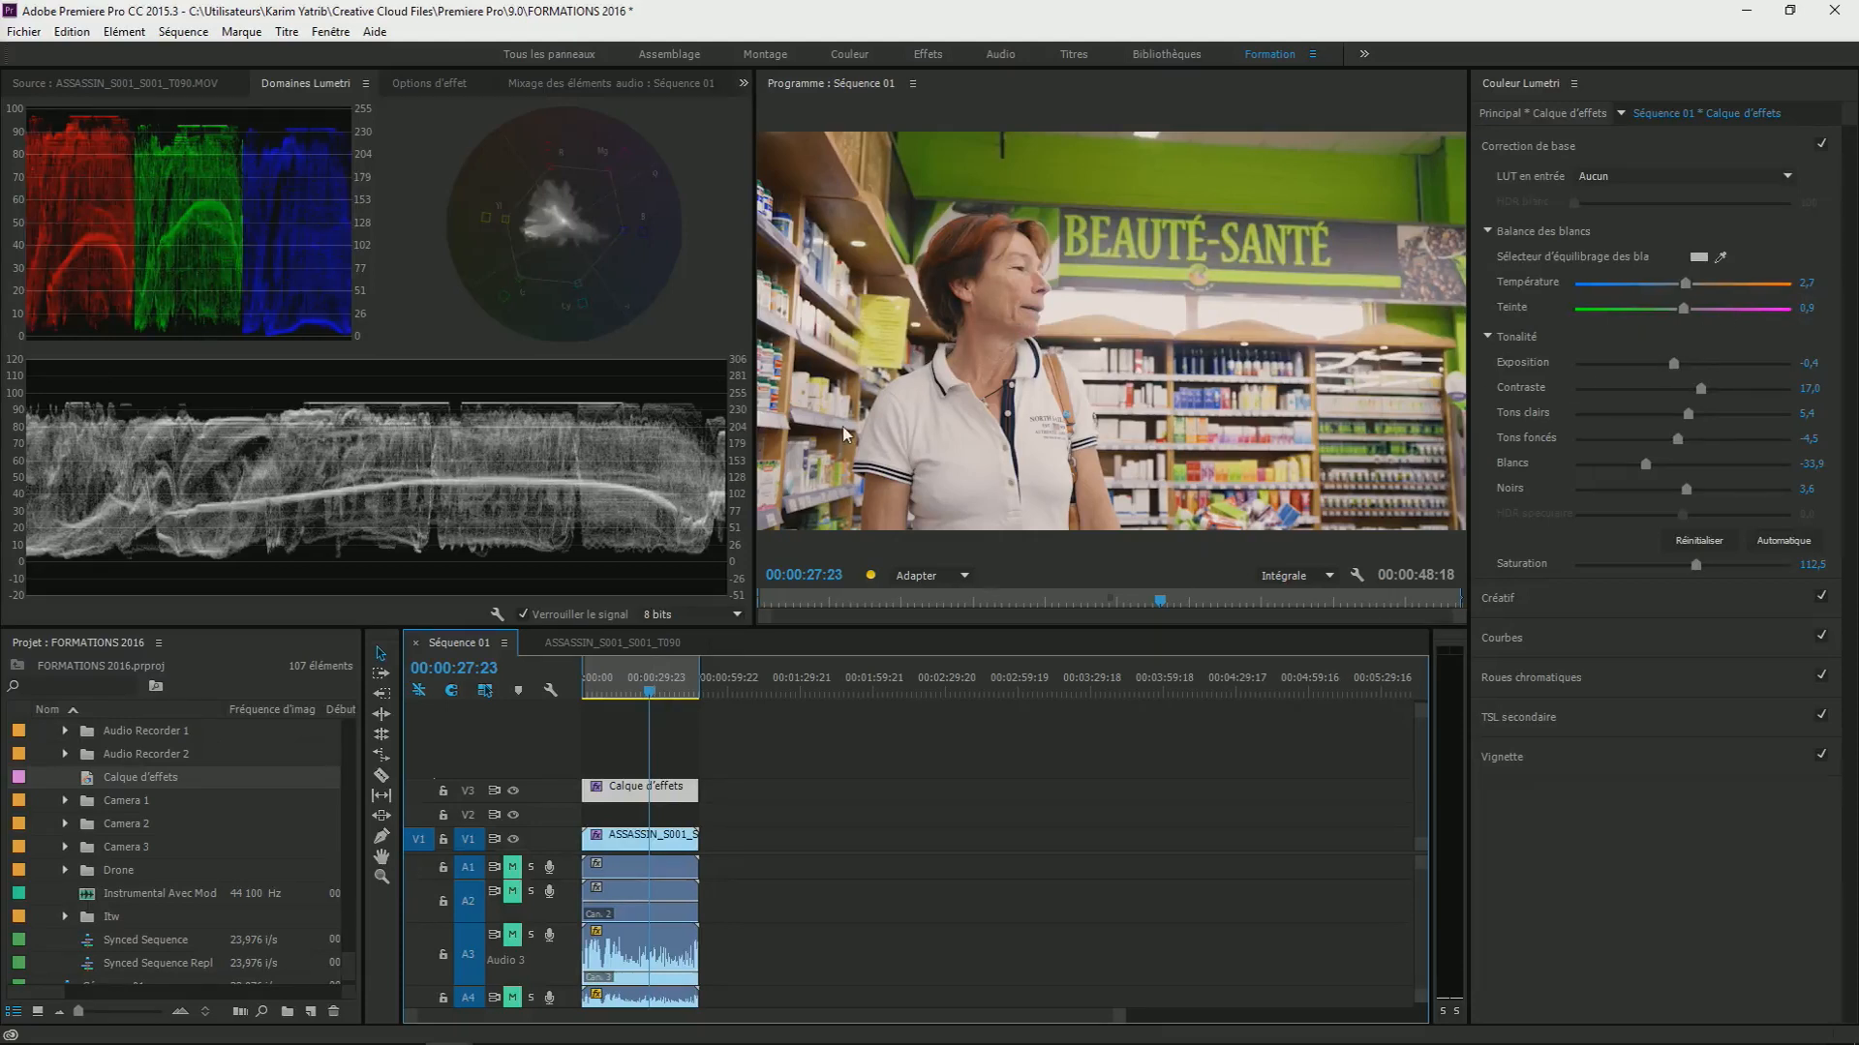
left_click(624, 683)
left_click_drag(624, 685, 628, 687)
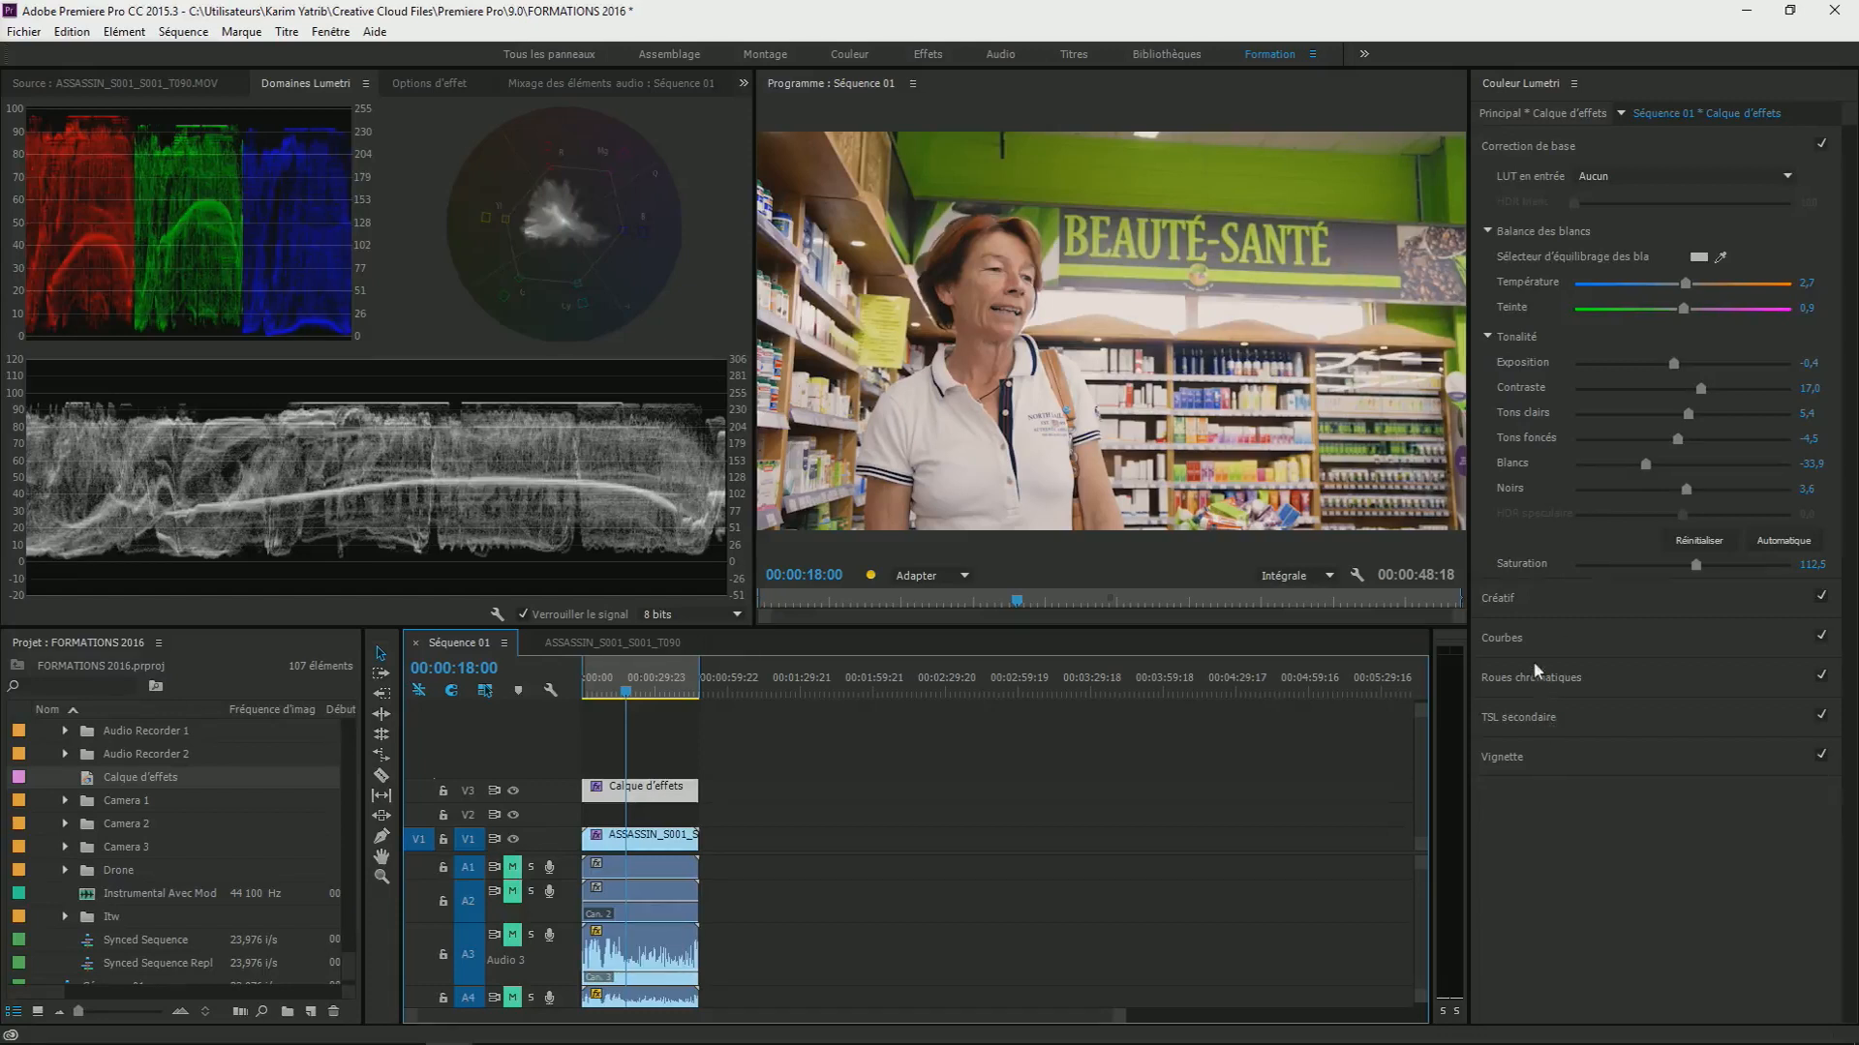
- Open the TSL secondaire settings of the adjustment layer's Lumetri grade
left_click(1554, 715)
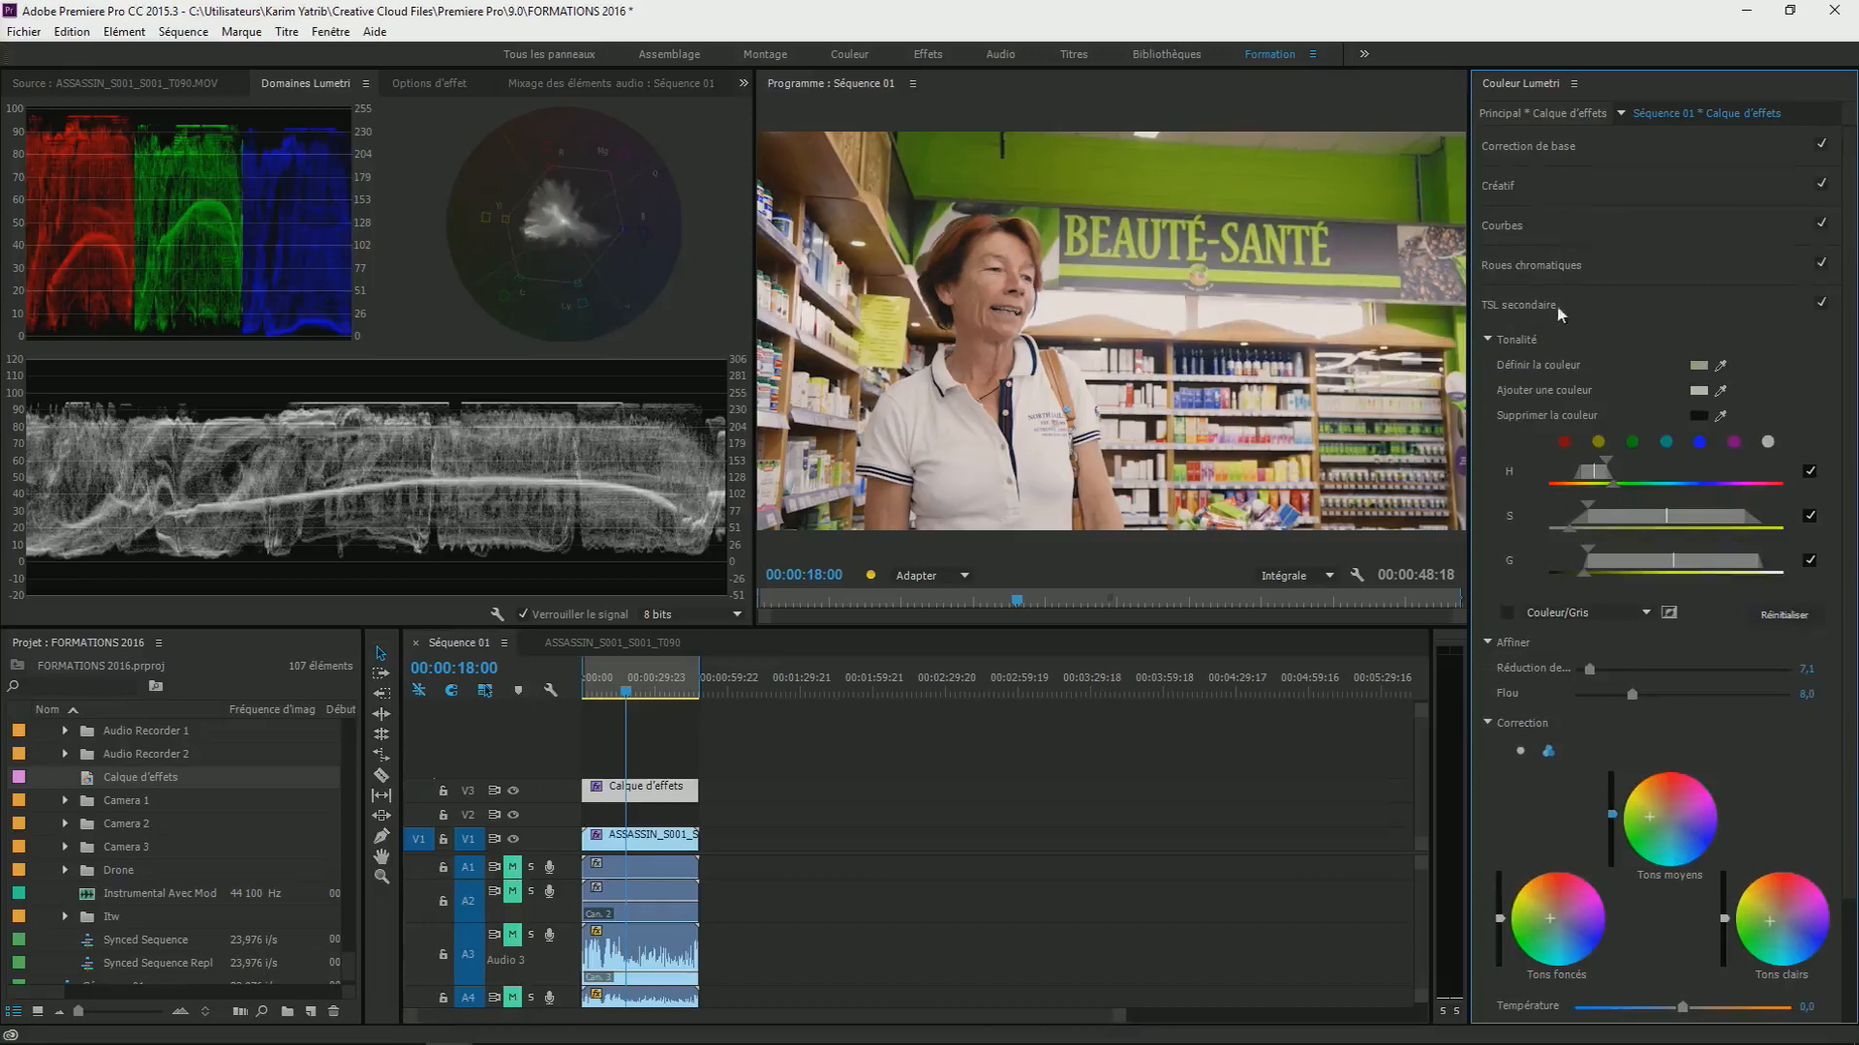